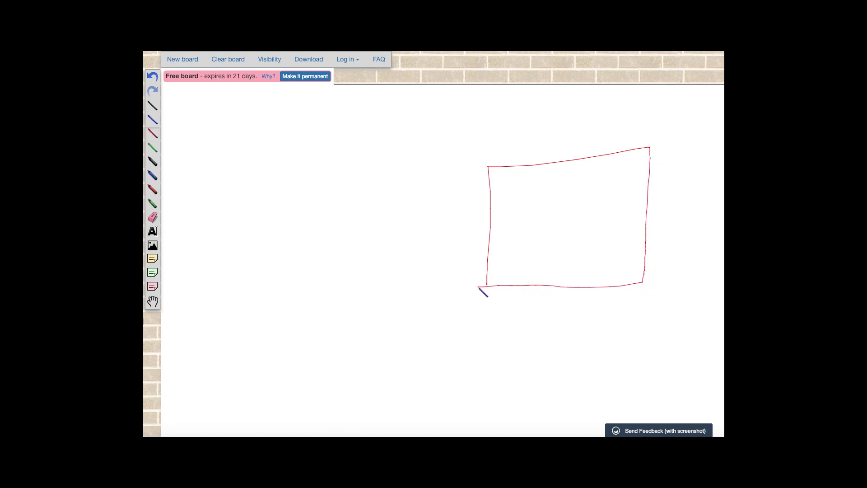
# Draw a thick green rectangle on the left of the board beside the red box.
pyautogui.click(153, 203)
pyautogui.moveTo(183, 182); pyautogui.dragTo(185, 289)
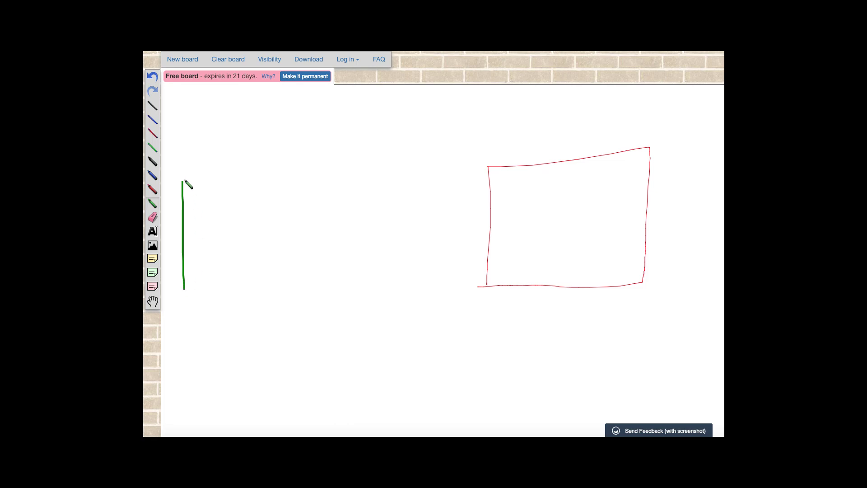
pyautogui.moveTo(182, 181)
pyautogui.mouseDown()
pyautogui.moveTo(321, 177)
pyautogui.moveTo(371, 214)
pyautogui.moveTo(369, 309)
pyautogui.moveTo(194, 306)
pyautogui.moveTo(185, 290)
pyautogui.mouseUp()
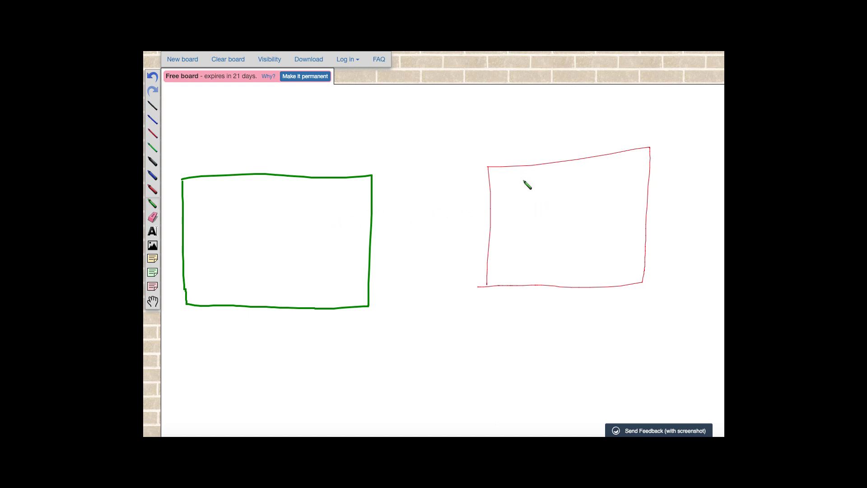
# Draw green arrows into both boxes and a small circle joining them.
pyautogui.moveTo(526, 151); pyautogui.dragTo(545, 188)
pyautogui.moveTo(332, 145); pyautogui.dragTo(278, 221)
pyautogui.moveTo(277, 220); pyautogui.dragTo(293, 217)
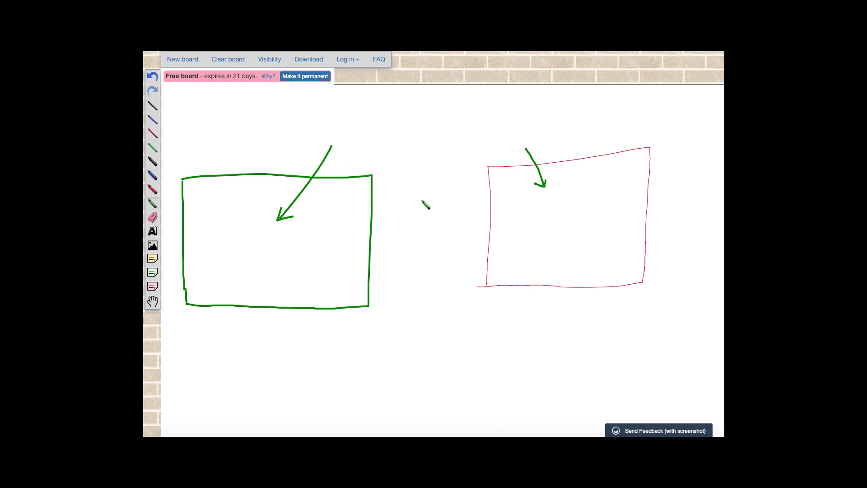
pyautogui.click(360, 217)
pyautogui.moveTo(410, 131)
pyautogui.mouseDown()
pyautogui.moveTo(392, 144)
pyautogui.moveTo(431, 147)
pyautogui.moveTo(403, 132)
pyautogui.mouseUp()
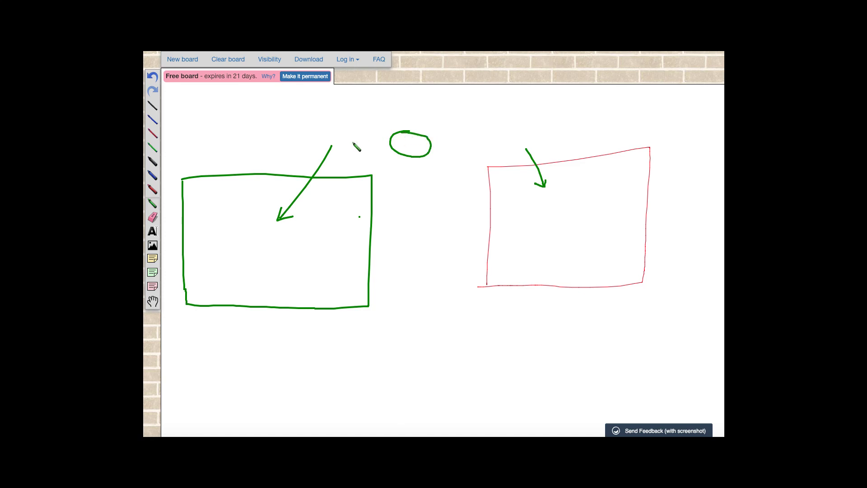
pyautogui.moveTo(333, 144)
pyautogui.mouseDown()
pyautogui.moveTo(502, 141)
pyautogui.moveTo(530, 155)
pyautogui.mouseUp()
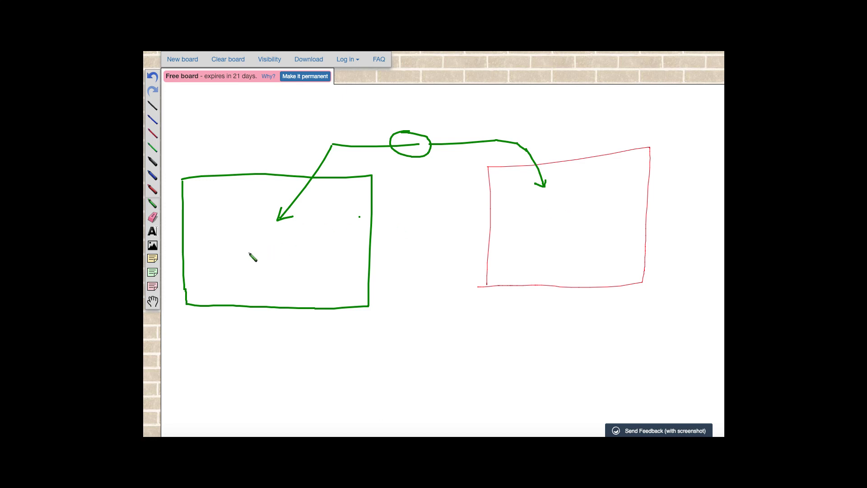
# Handwrite a short label inside the green box and inside the red box.
pyautogui.moveTo(251, 254)
pyautogui.mouseDown()
pyautogui.moveTo(252, 267)
pyautogui.moveTo(251, 256)
pyautogui.moveTo(280, 246)
pyautogui.moveTo(276, 274)
pyautogui.mouseUp()
pyautogui.moveTo(293, 245); pyautogui.dragTo(293, 262)
pyautogui.moveTo(525, 238)
pyautogui.mouseDown()
pyautogui.moveTo(530, 245)
pyautogui.moveTo(565, 230)
pyautogui.moveTo(568, 246)
pyautogui.moveTo(558, 256)
pyautogui.mouseUp()
pyautogui.moveTo(576, 222)
pyautogui.mouseDown()
pyautogui.moveTo(578, 233)
pyautogui.moveTo(596, 230)
pyautogui.moveTo(580, 226)
pyautogui.moveTo(578, 234)
pyautogui.moveTo(597, 230)
pyautogui.mouseUp()
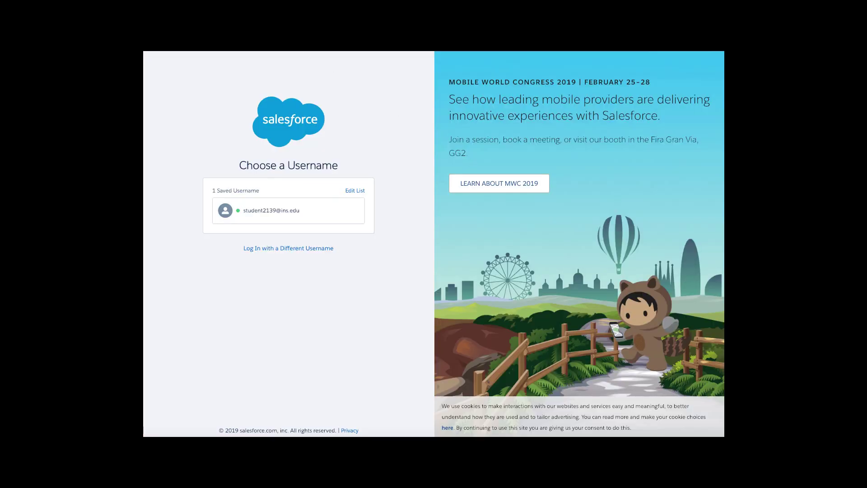
# Go to login.salesforce.com and choose to log in with a different username.
pyautogui.hotkey('ctrl', 'l')
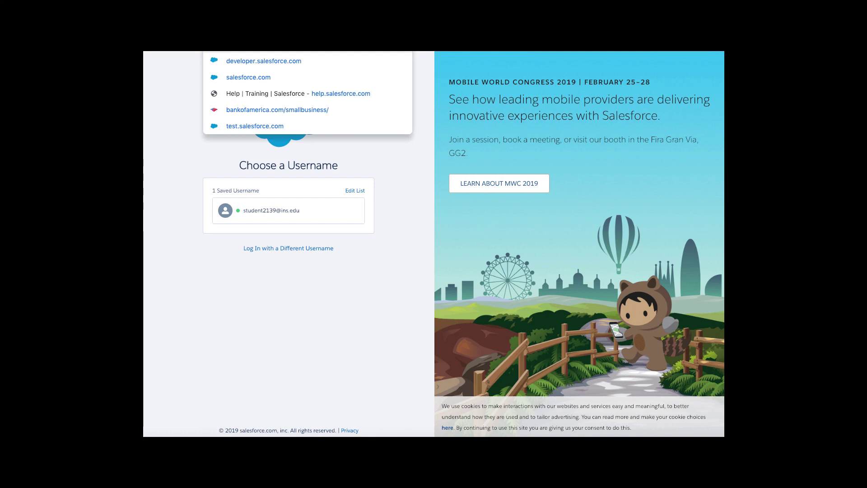
pyautogui.press('Return')
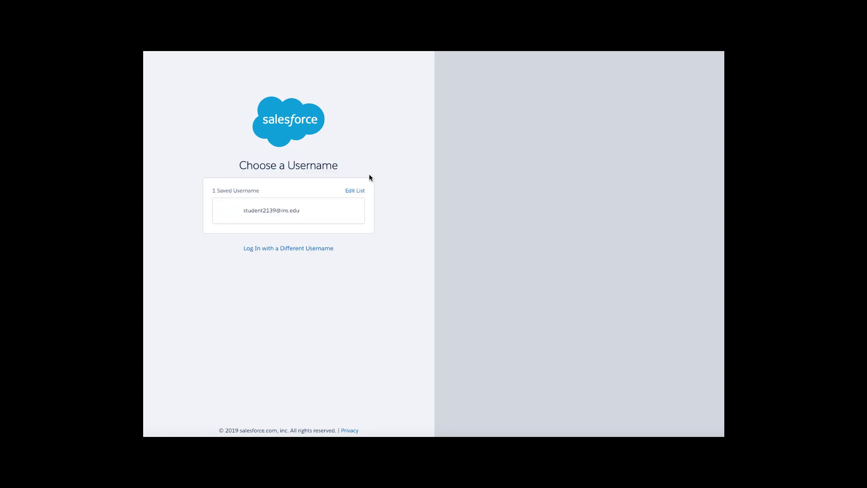
pyautogui.click(294, 248)
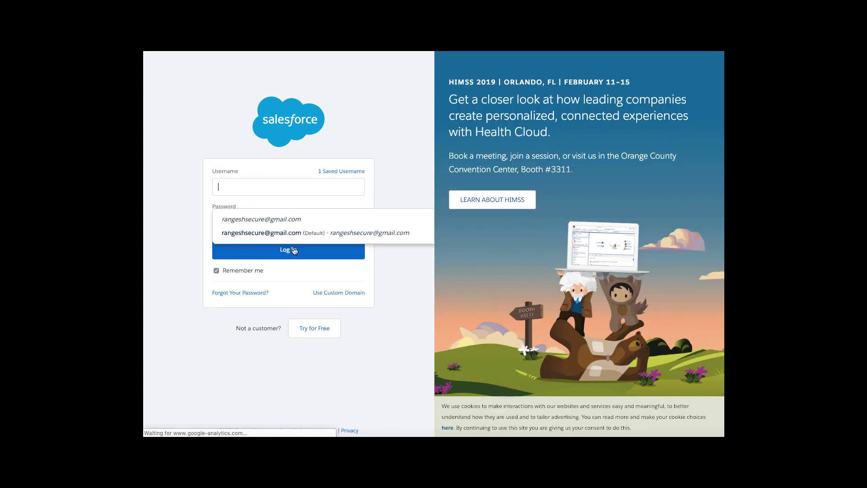
# Fill in the saved username, retype the account password and submit the login.
pyautogui.click(267, 188)
pyautogui.press('Down')
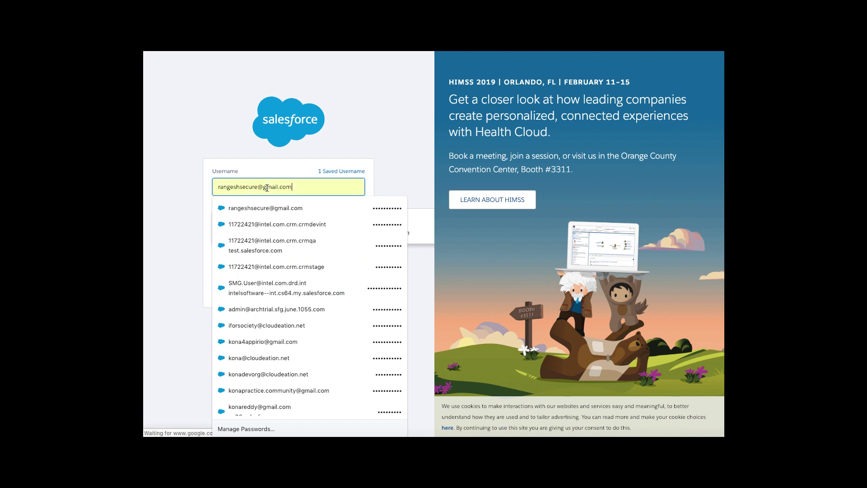
pyautogui.click(291, 207)
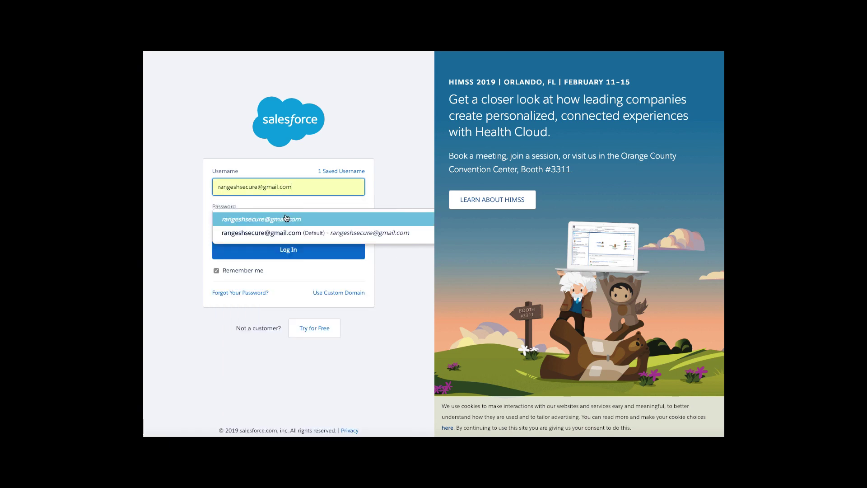
pyautogui.click(269, 229)
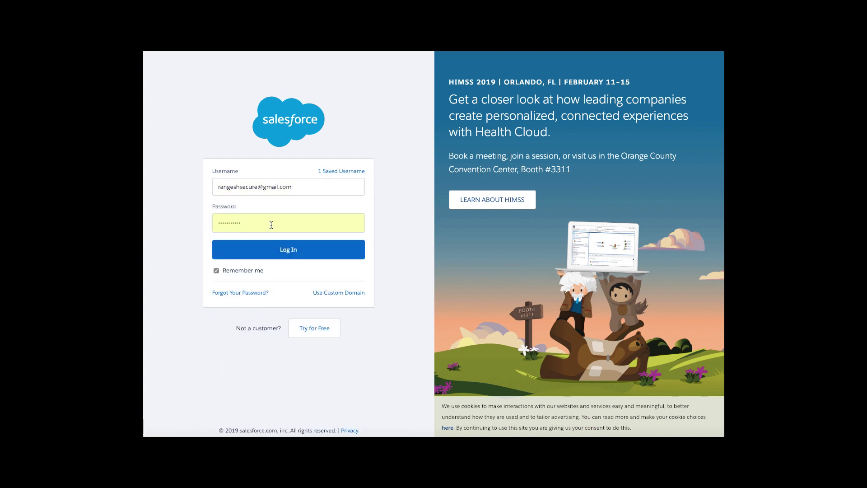
pyautogui.click(271, 225)
pyautogui.write('••')
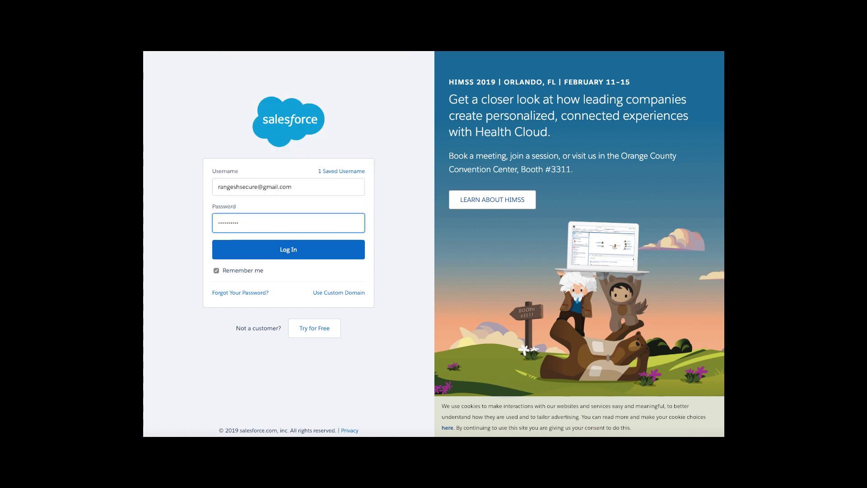
pyautogui.click(284, 252)
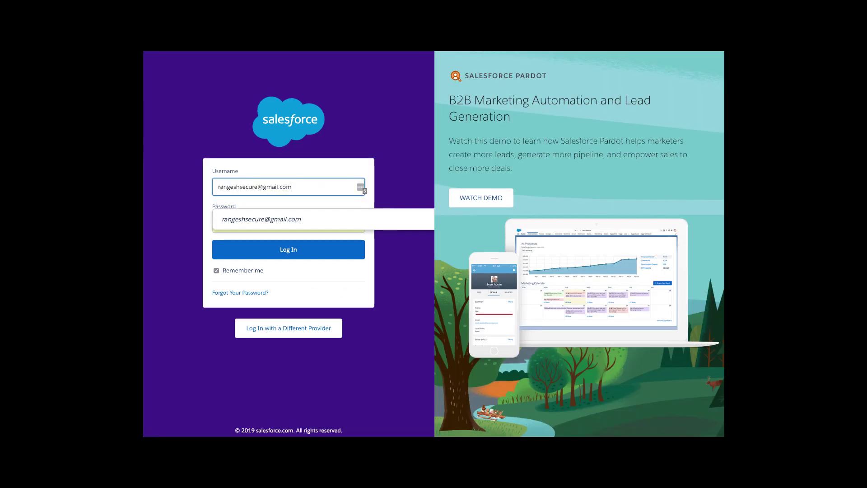
# After the rejected attempt, refill the saved credentials, retype the password and log in again.
pyautogui.click(309, 186)
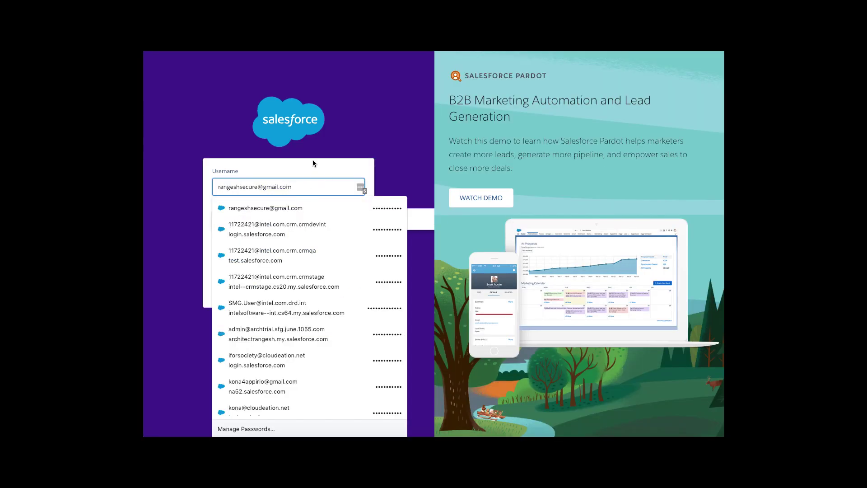
pyautogui.click(283, 207)
pyautogui.click(281, 223)
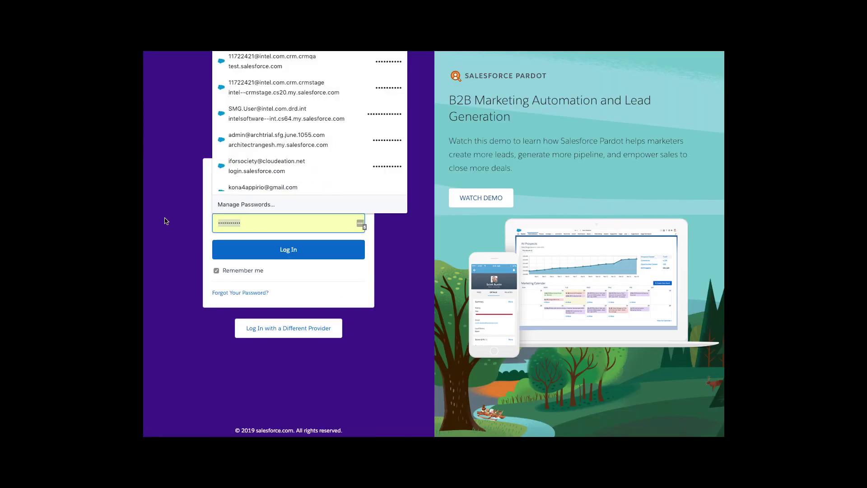
pyautogui.write('***')
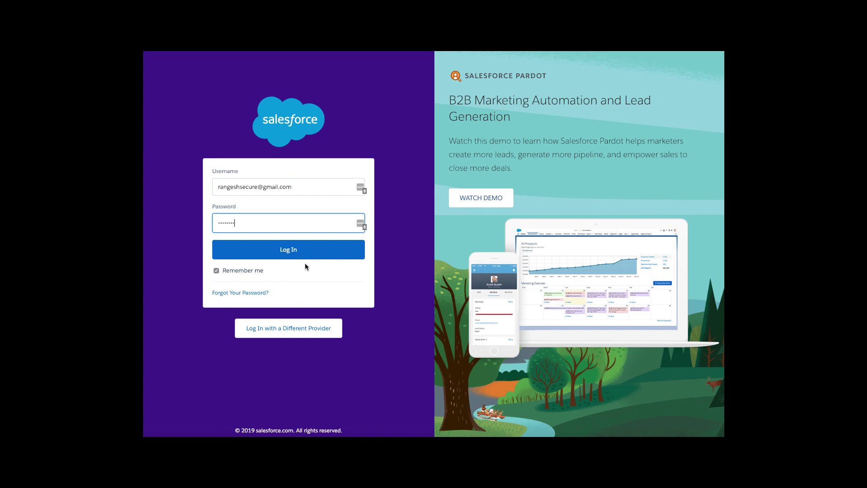
pyautogui.click(296, 251)
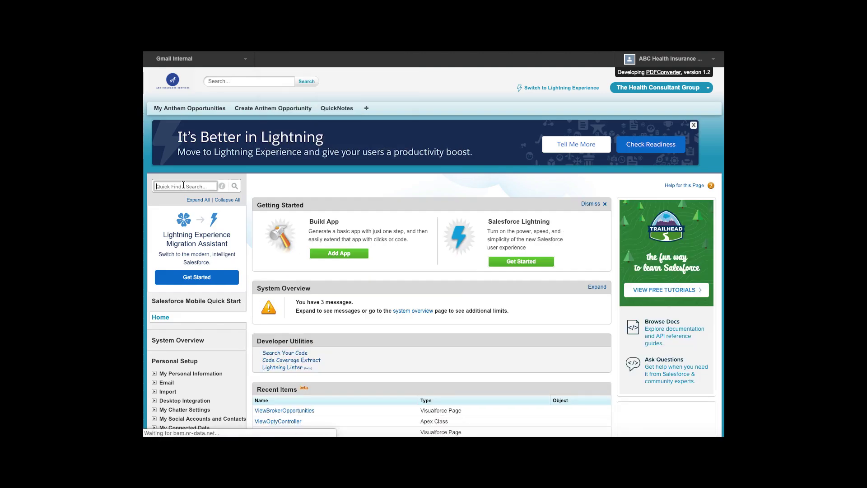
# Search Quick Find for 'apps', go to the Apps setup page and start a new Connected App.
pyautogui.write('apps')
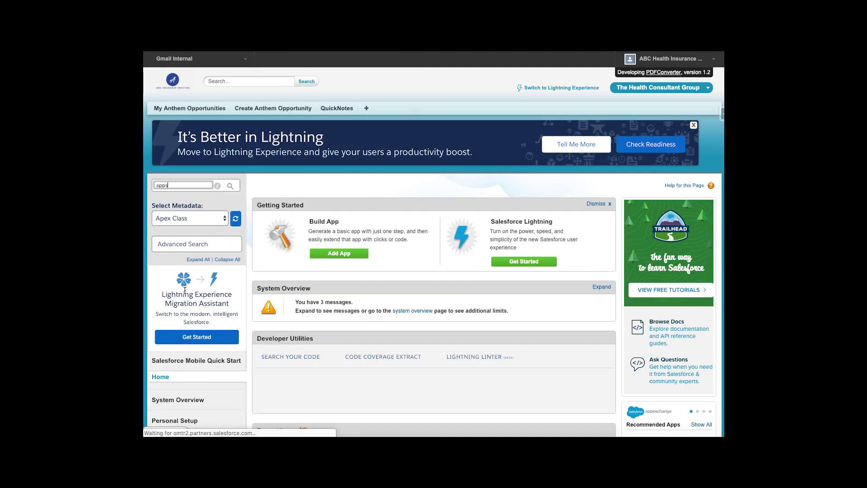
pyautogui.scroll(-2, 163, 258)
pyautogui.click(173, 256)
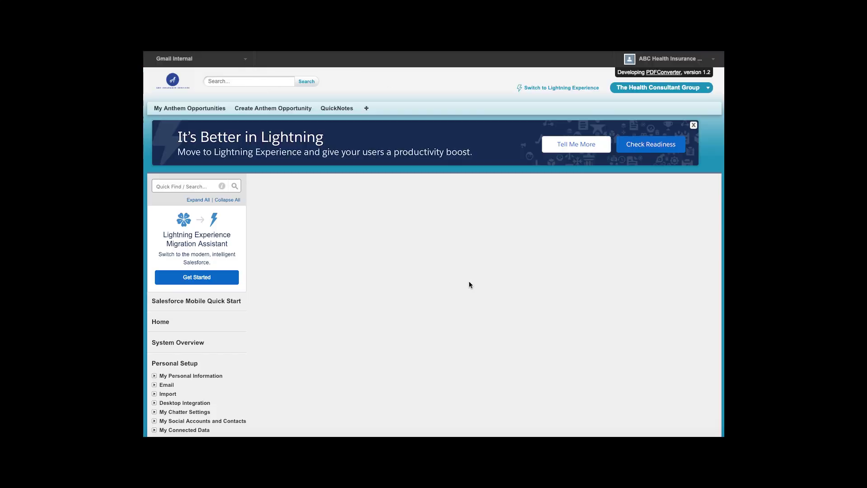
pyautogui.scroll(-5, 469, 283)
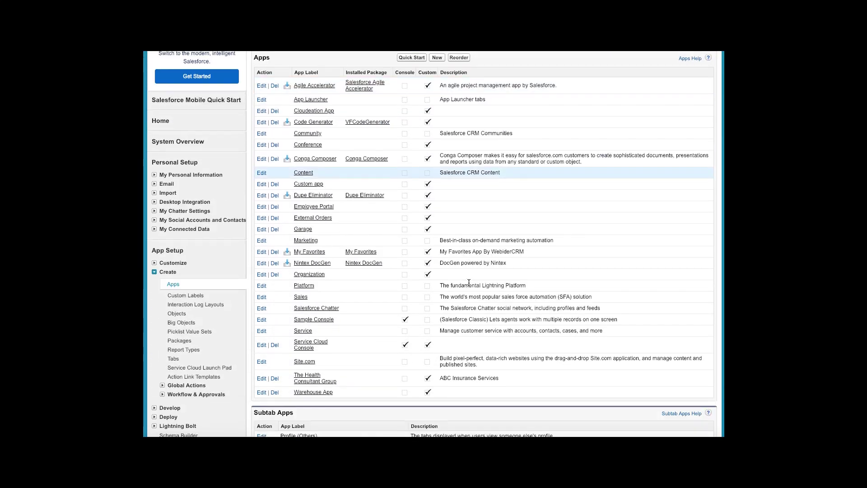
pyautogui.scroll(-6, 469, 282)
pyautogui.scroll(-1, 356, 279)
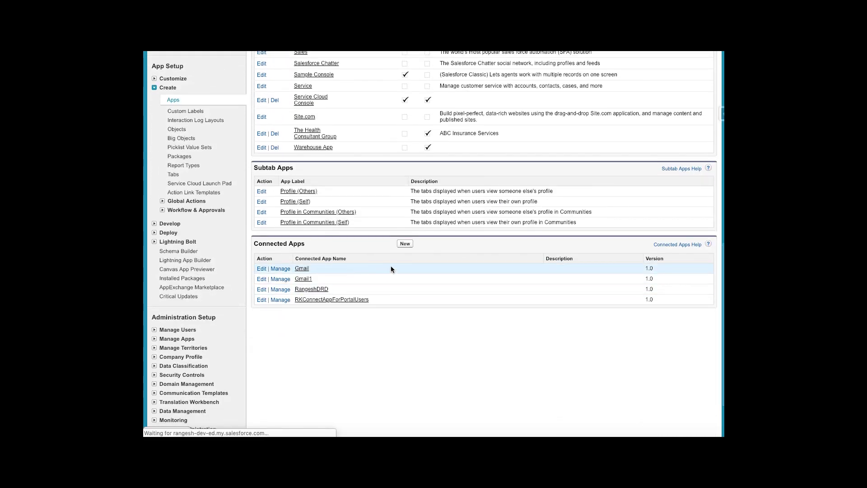
pyautogui.click(405, 245)
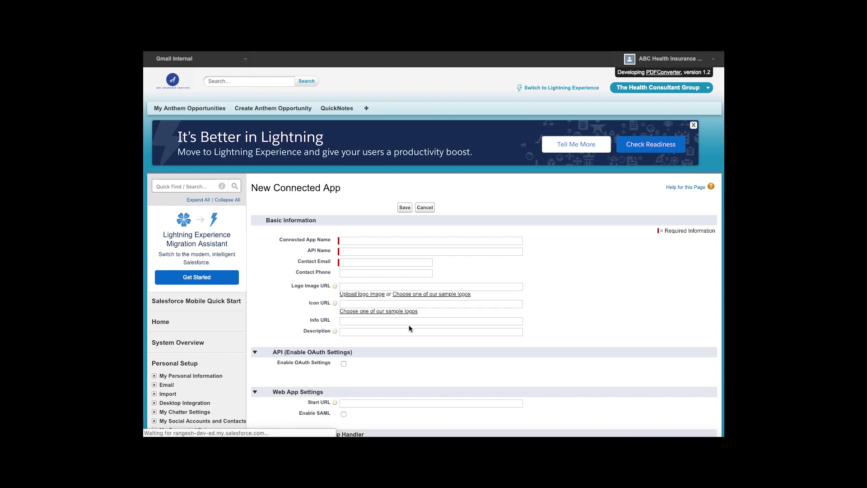
# Name the connected app vlocityapp, auto-fill its API Name, and enter the contact's e-mail.
pyautogui.scroll(-2, 535, 293)
pyautogui.click(410, 174)
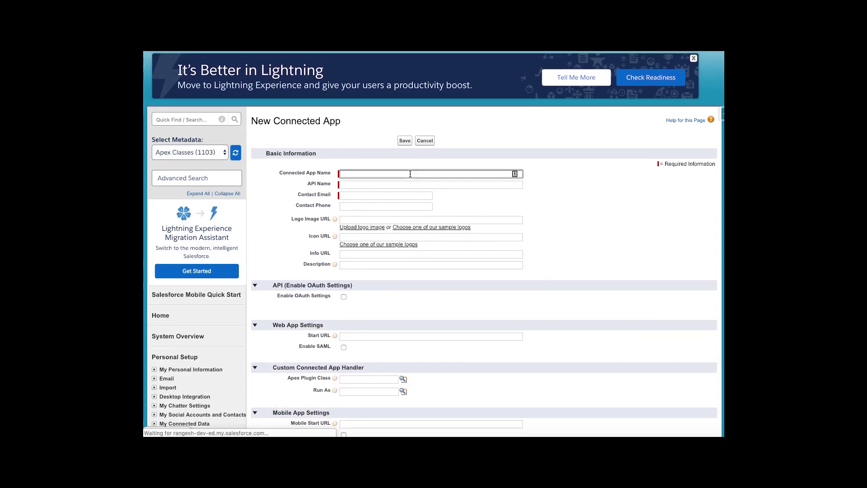
pyautogui.write('vlocityapp')
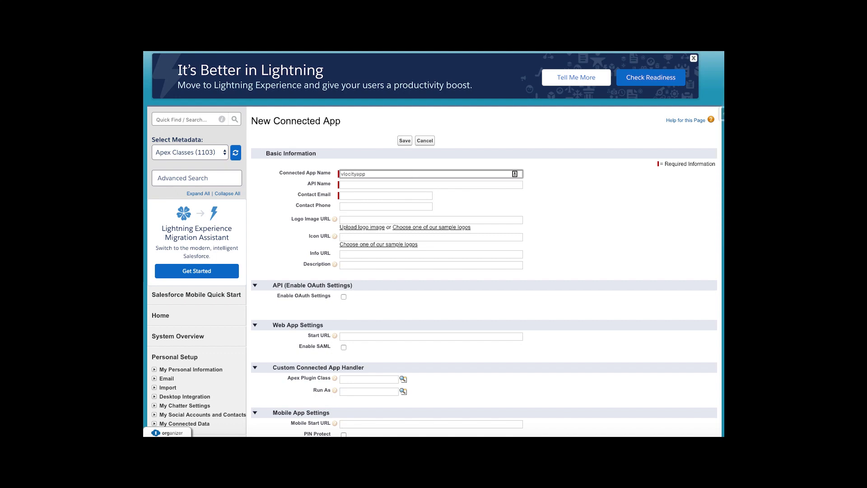
pyautogui.press('Tab')
pyautogui.press('Tab')
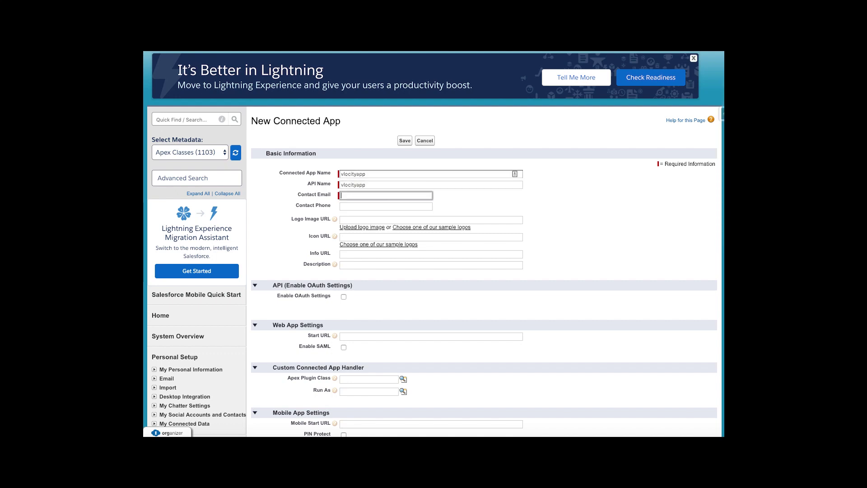
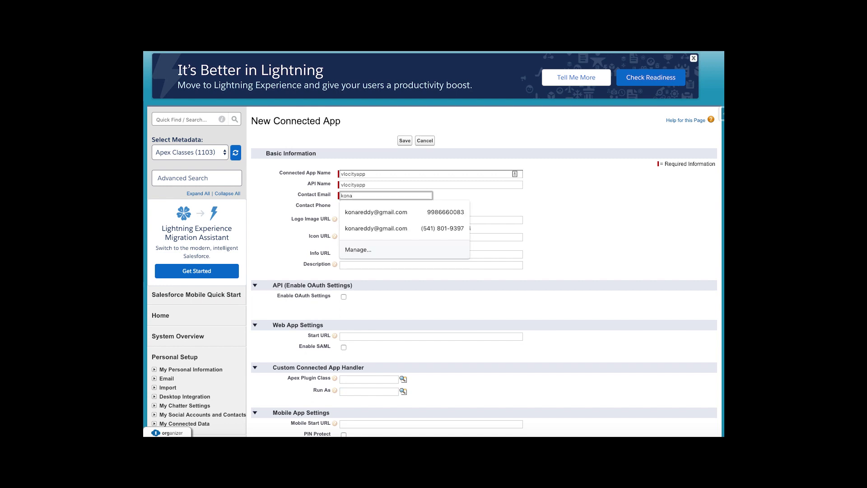
pyautogui.press('Tab')
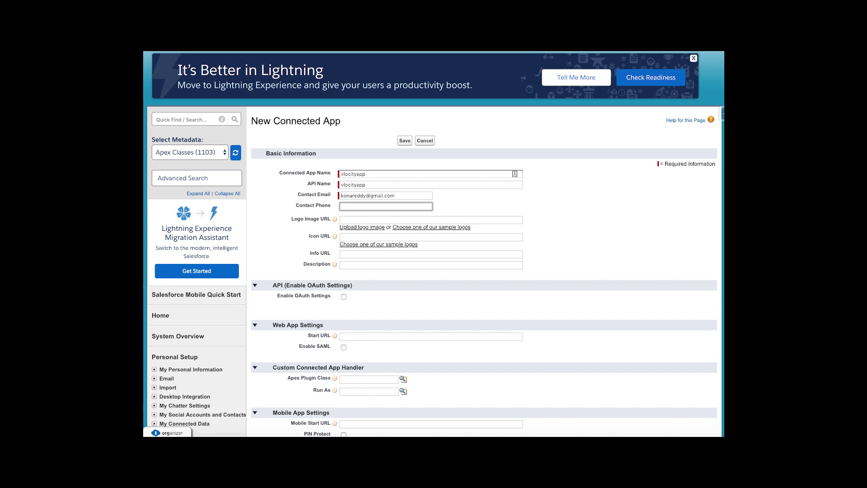
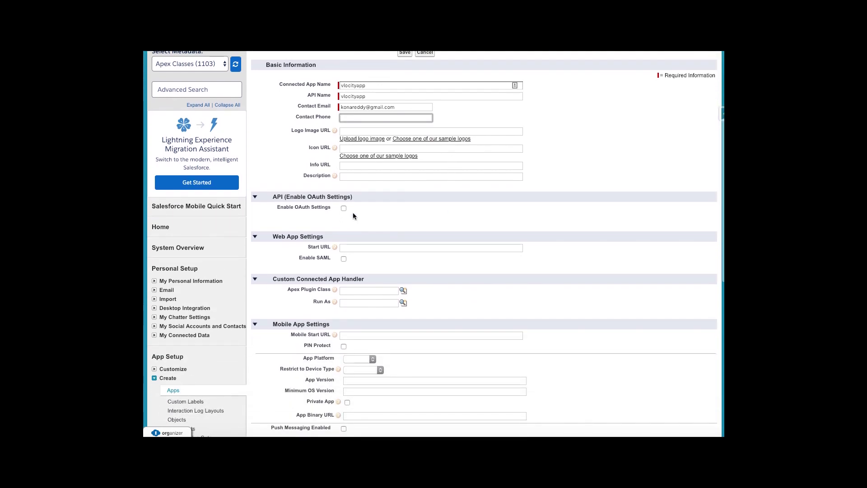
pyautogui.click(343, 208)
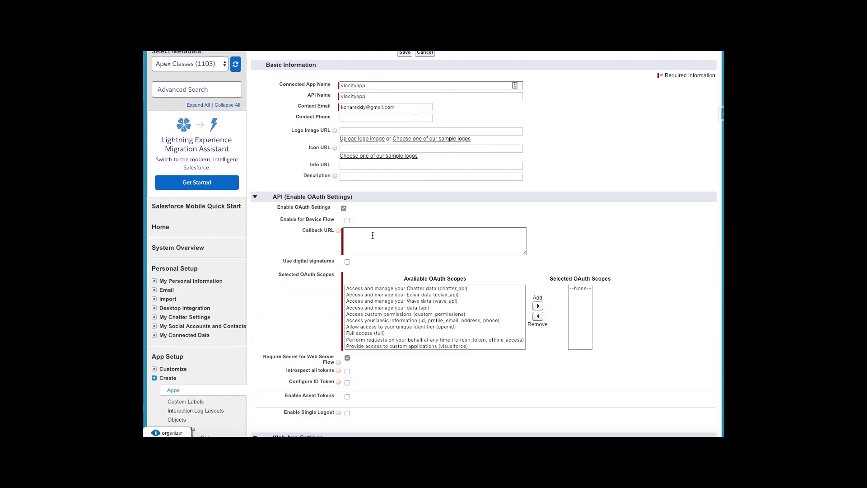
pyautogui.click(373, 235)
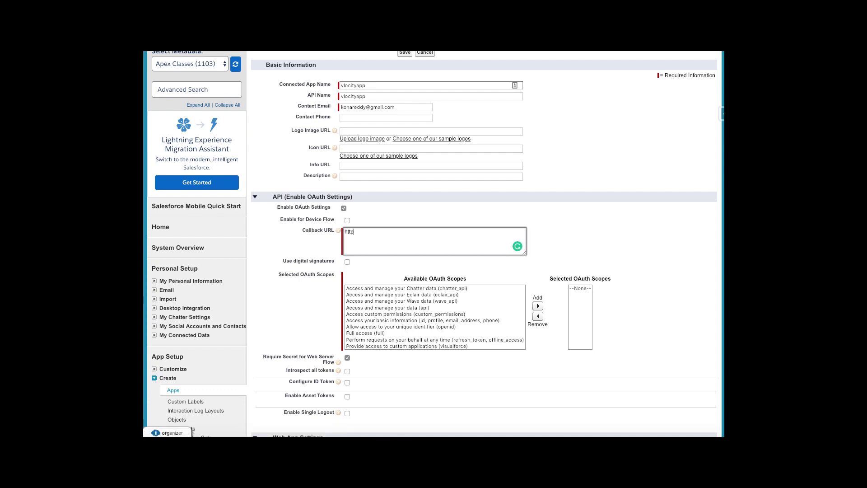
pyautogui.write('http://locati')
pyautogui.write('o')
pyautogui.press('BackSpace')
pyautogui.press('BackSpace')
pyautogui.write('lhost')
# Add every available OAuth scope, including Chatter, and save the connected app.
pyautogui.scroll(-1, 424, 299)
pyautogui.moveTo(405, 292); pyautogui.dragTo(409, 346)
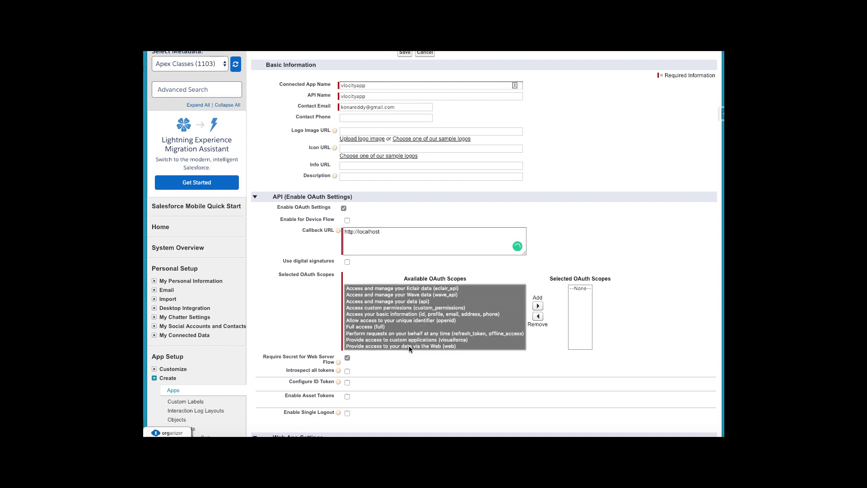
pyautogui.click(538, 306)
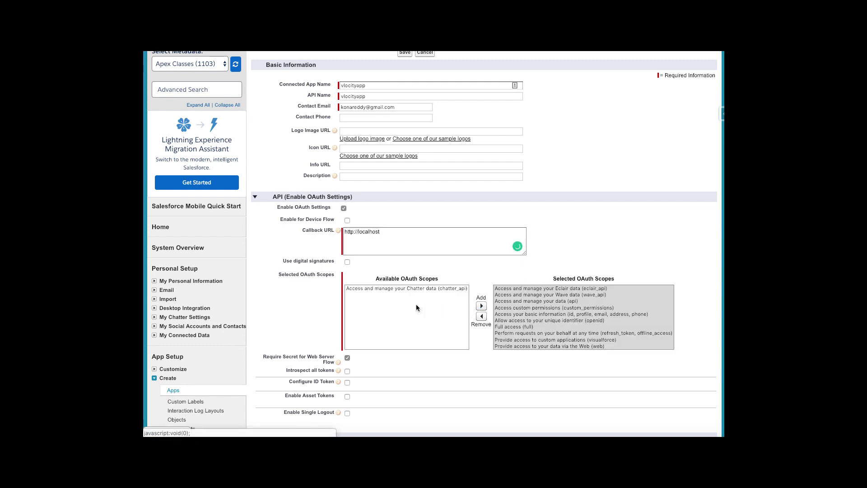
pyautogui.click(403, 289)
pyautogui.click(481, 306)
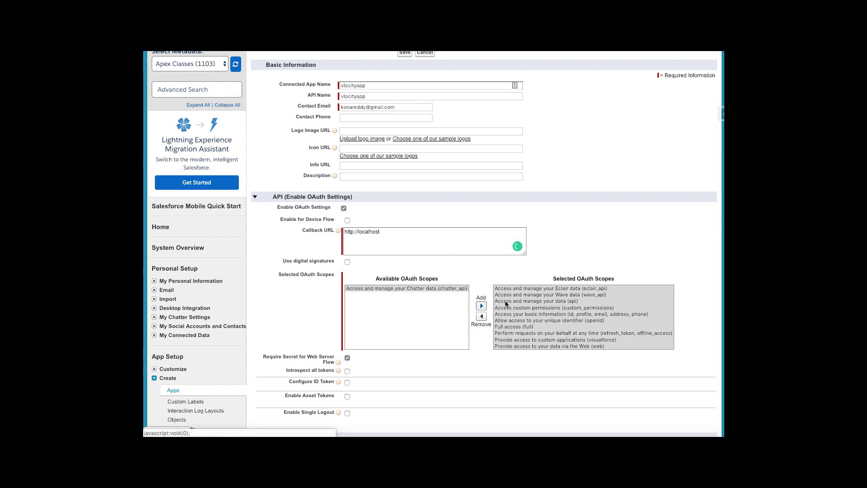
pyautogui.scroll(-4, 635, 293)
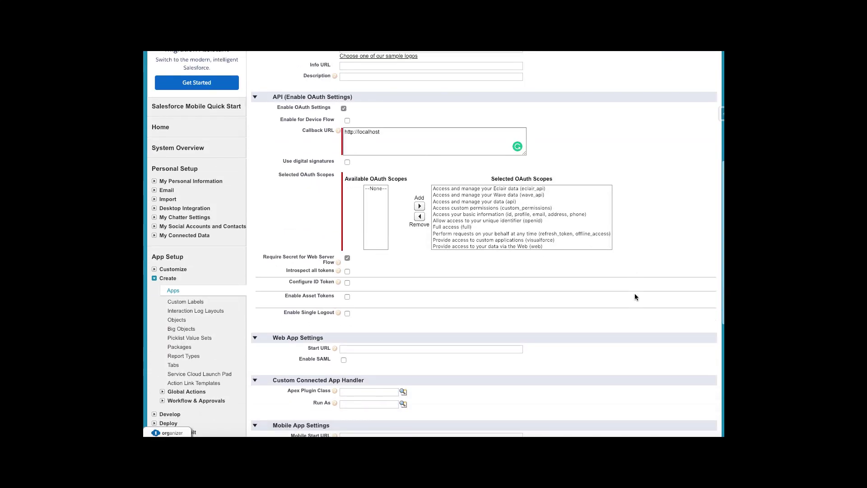
pyautogui.scroll(-5, 502, 300)
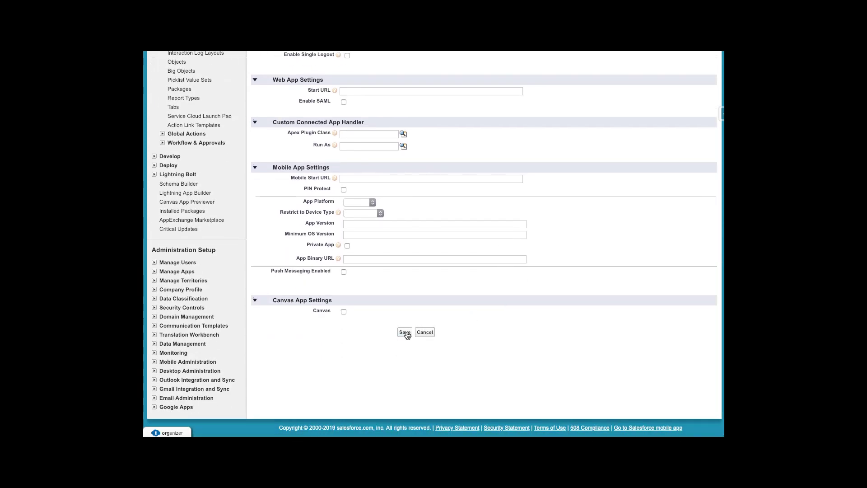
pyautogui.click(405, 333)
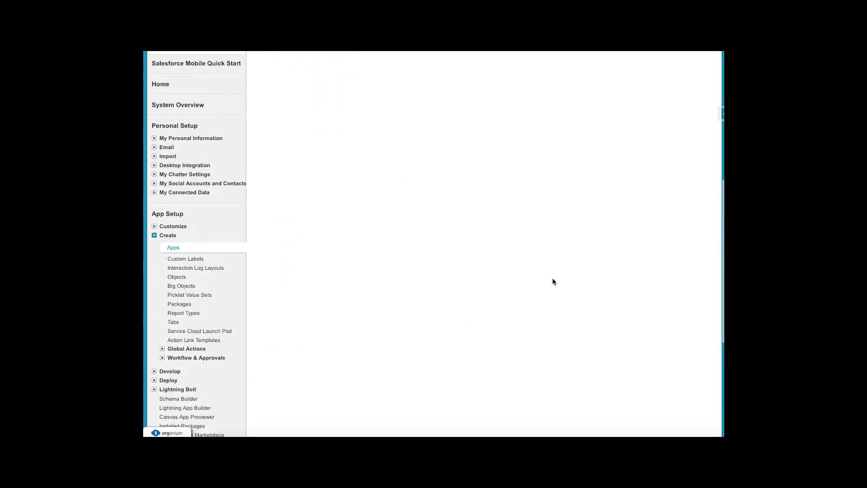
# Underline the left green box's label and sketch an A, slash and N note beneath it.
pyautogui.scroll(3, 552, 281)
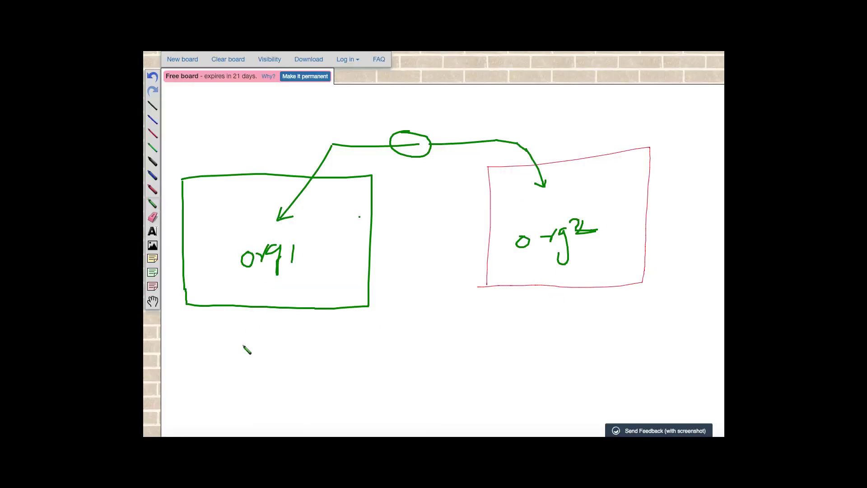
pyautogui.moveTo(253, 279); pyautogui.dragTo(351, 250)
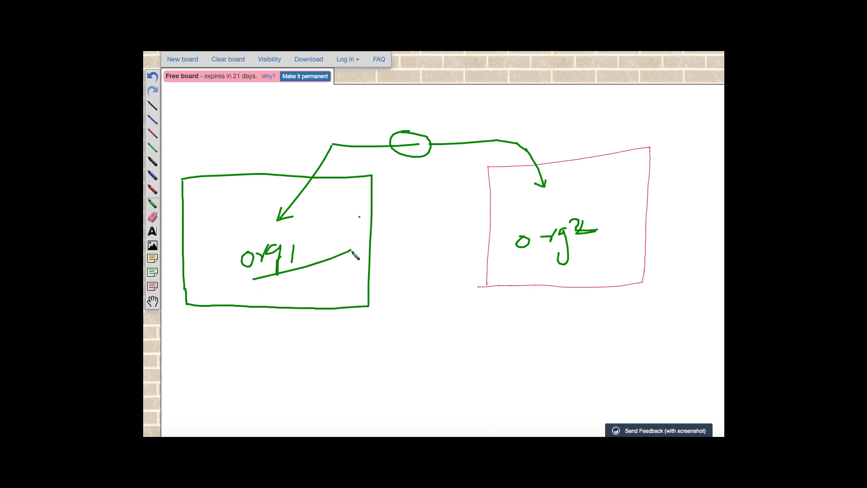
pyautogui.moveTo(208, 371)
pyautogui.mouseDown()
pyautogui.moveTo(215, 344)
pyautogui.moveTo(221, 357)
pyautogui.moveTo(212, 354)
pyautogui.moveTo(233, 349)
pyautogui.mouseUp()
pyautogui.moveTo(224, 375); pyautogui.dragTo(249, 357)
pyautogui.moveTo(245, 389)
pyautogui.mouseDown()
pyautogui.moveTo(257, 370)
pyautogui.moveTo(258, 386)
pyautogui.mouseUp()
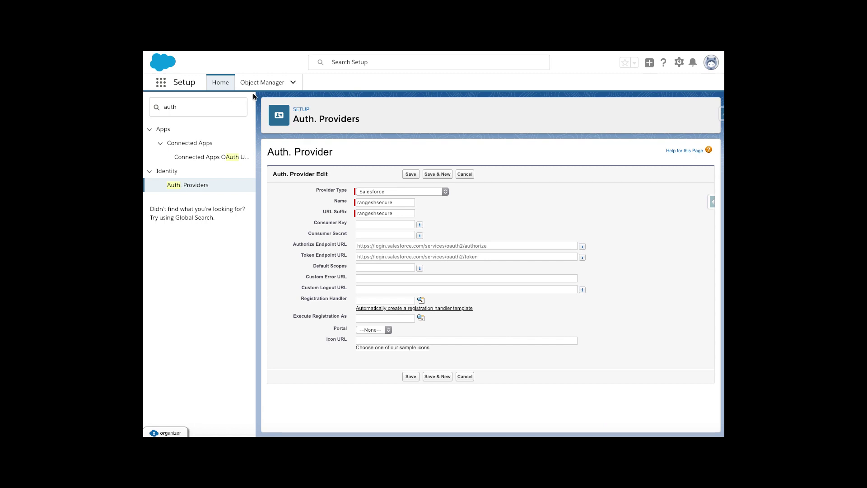
# Start a new Salesforce-type Auth. Provider with Name and URL Suffix org2.
pyautogui.click(193, 107)
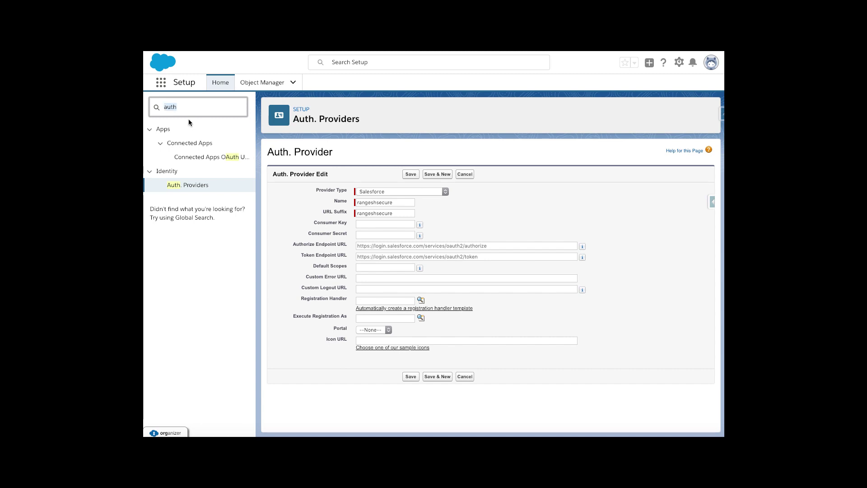
pyautogui.click(199, 187)
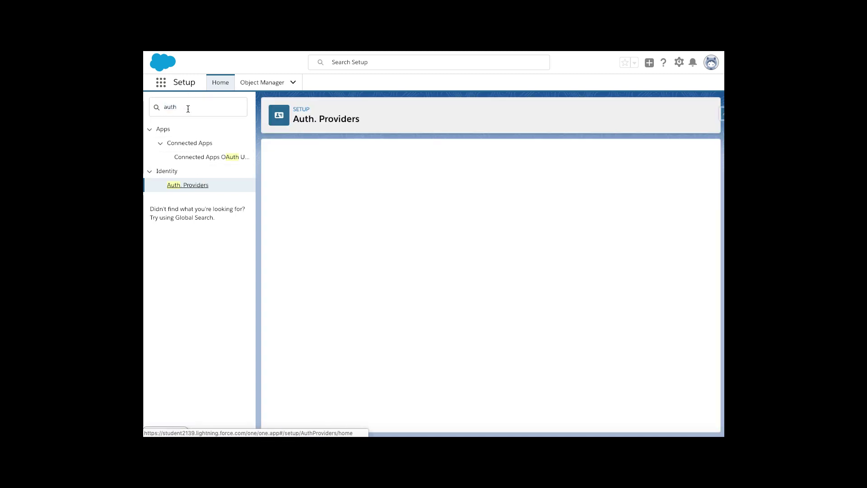
pyautogui.click(189, 191)
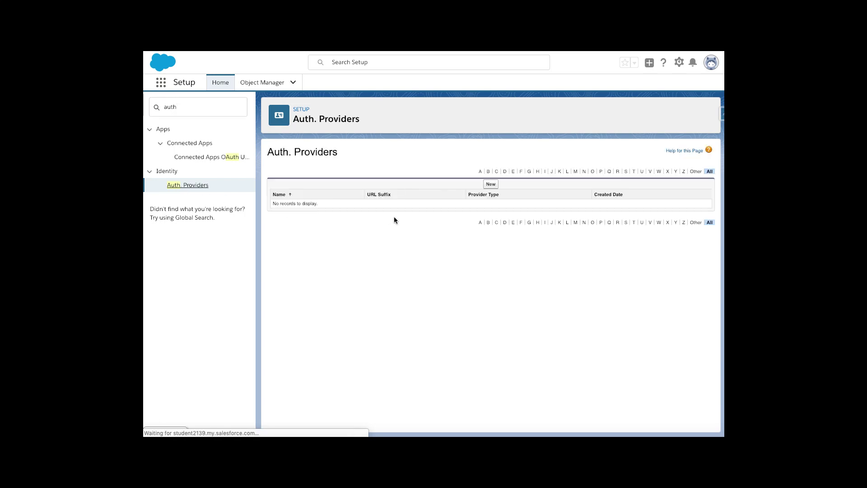
pyautogui.click(491, 184)
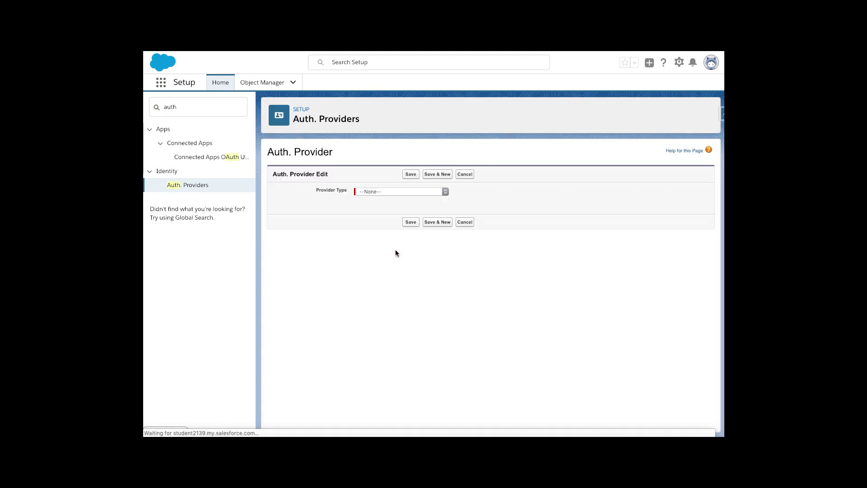
pyautogui.click(385, 191)
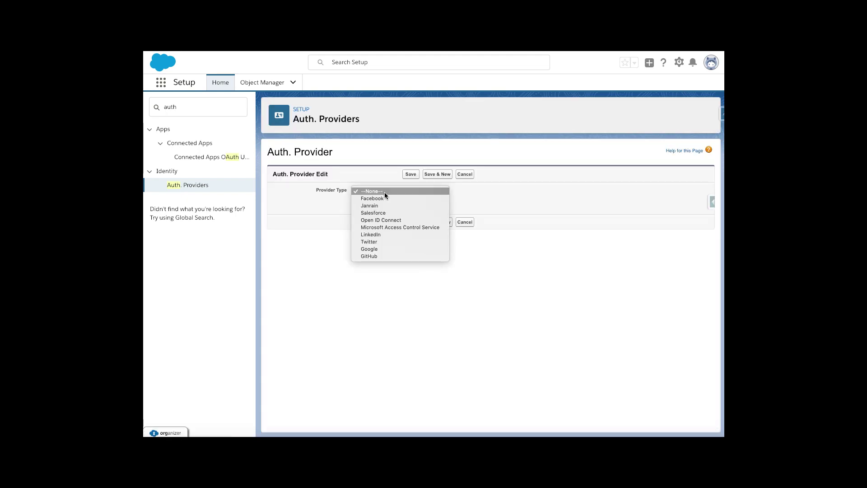
pyautogui.click(379, 213)
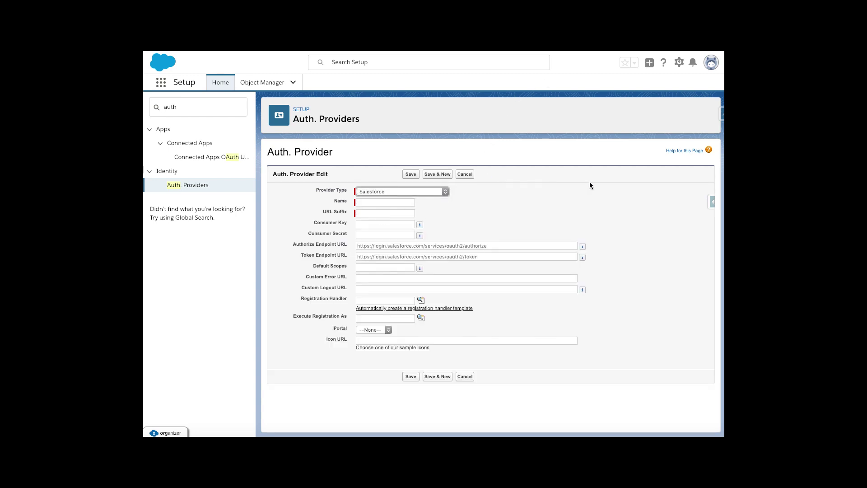
pyautogui.click(382, 202)
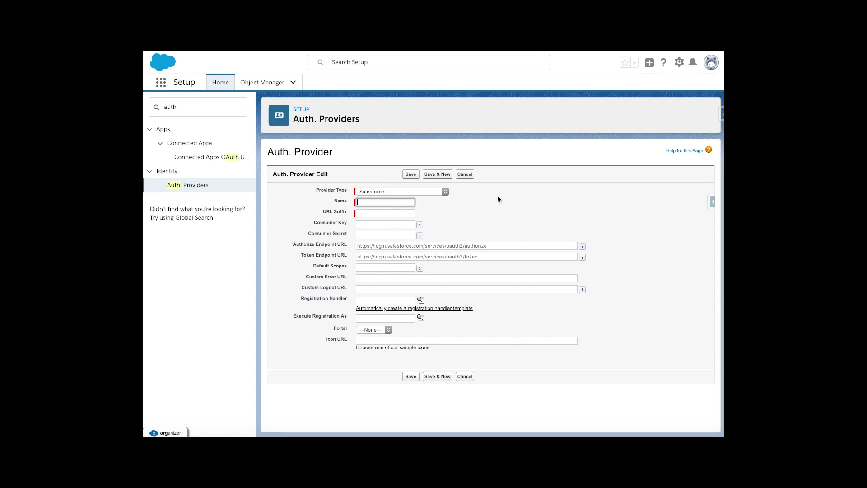
pyautogui.write('org2')
pyautogui.press('Tab')
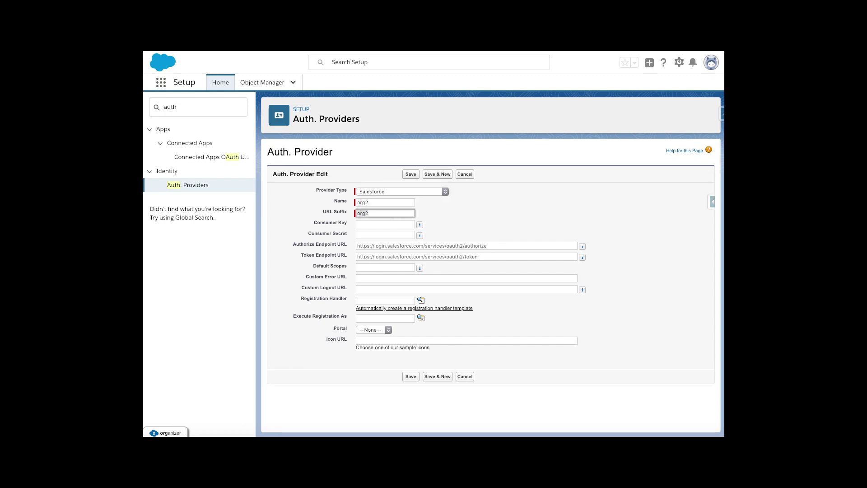
pyautogui.press('Tab')
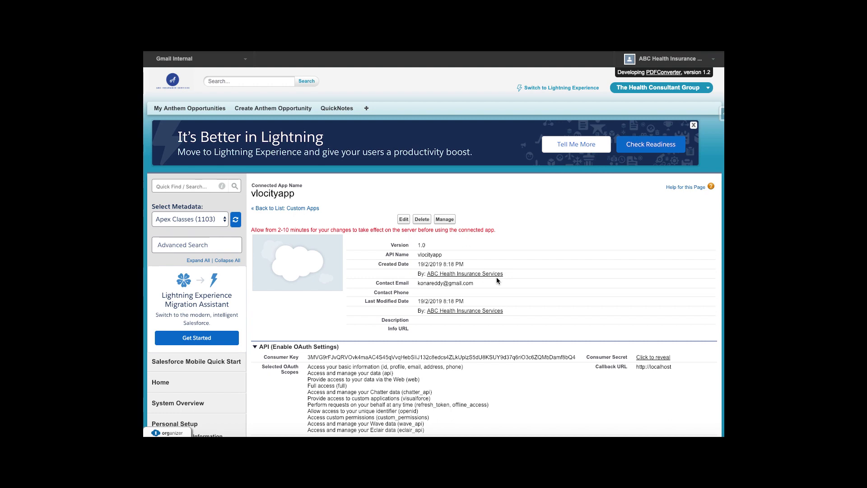
# Copy vlocityapp's Consumer Key into the org2 provider's Consumer Key field.
pyautogui.scroll(-3, 497, 277)
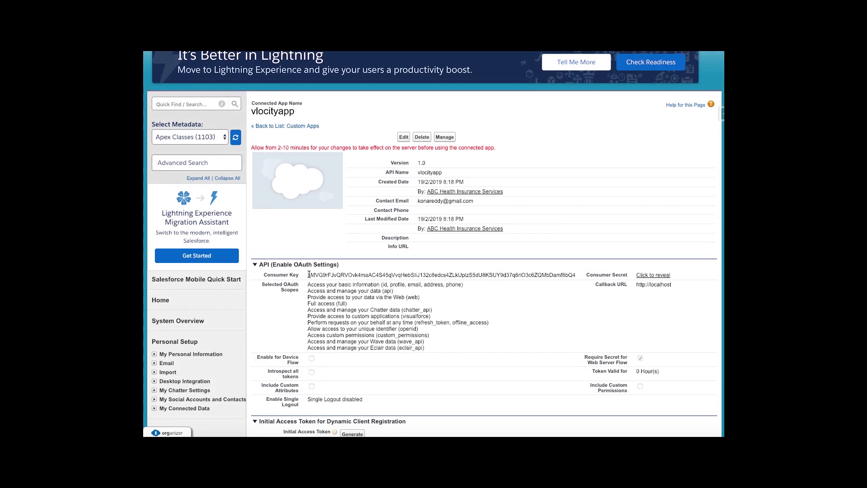
pyautogui.moveTo(308, 275); pyautogui.dragTo(575, 277)
pyautogui.hotkey('ctrl', 'c')
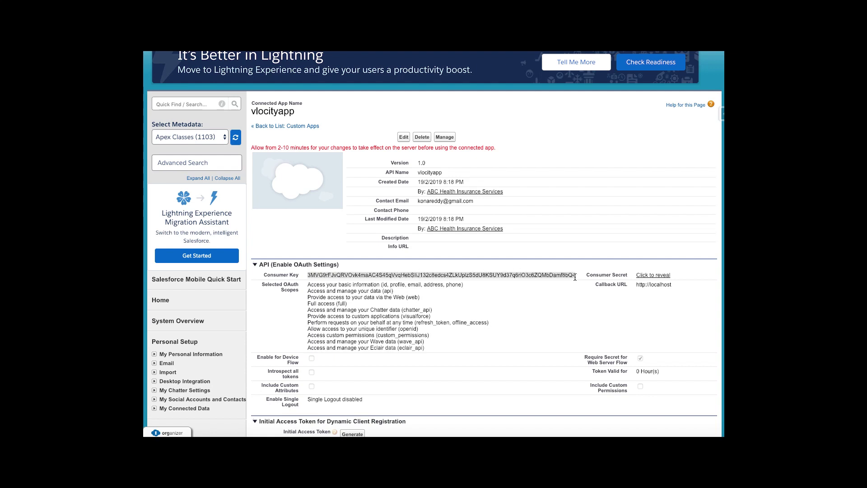
pyautogui.scroll(-1, 575, 277)
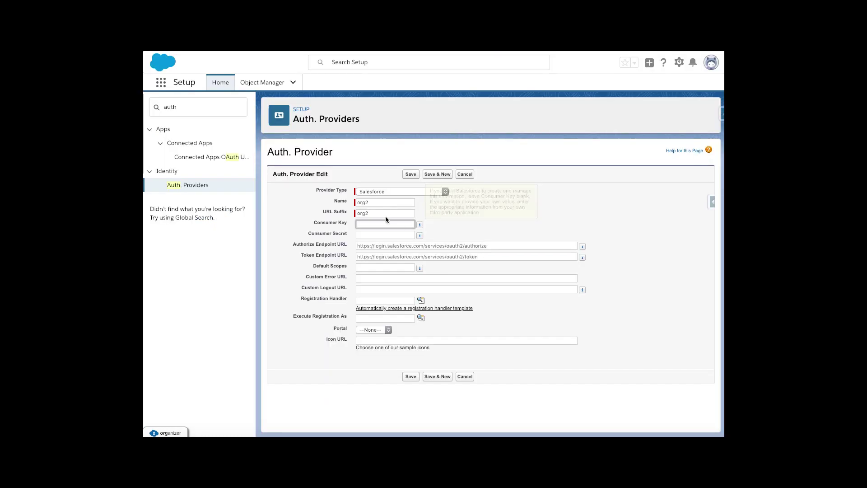
pyautogui.click(385, 225)
pyautogui.hotkey('ctrl', 'v')
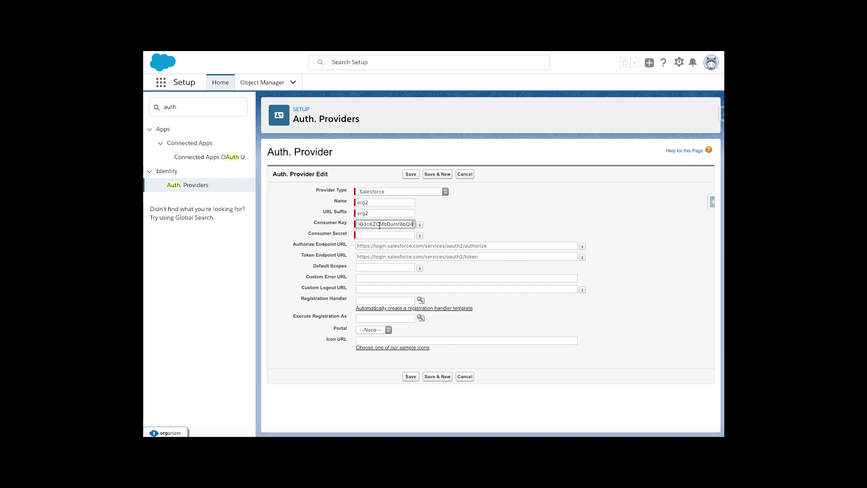
pyautogui.click(500, 223)
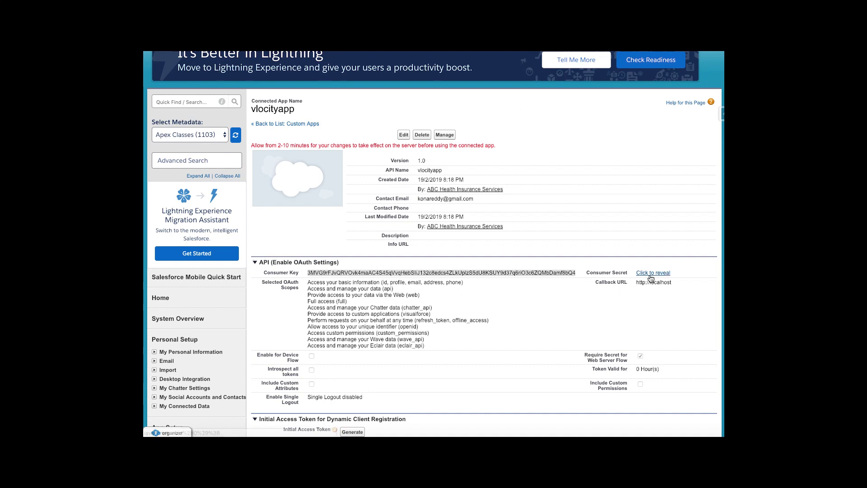
# Copy the revealed Consumer Secret into the provider's Consumer Secret field, leaving Default Scopes empty.
pyautogui.click(652, 273)
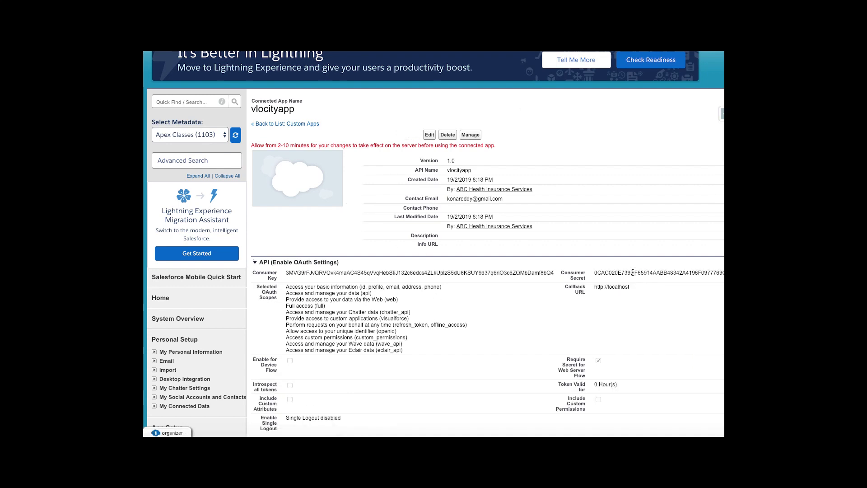
pyautogui.doubleClick(633, 273)
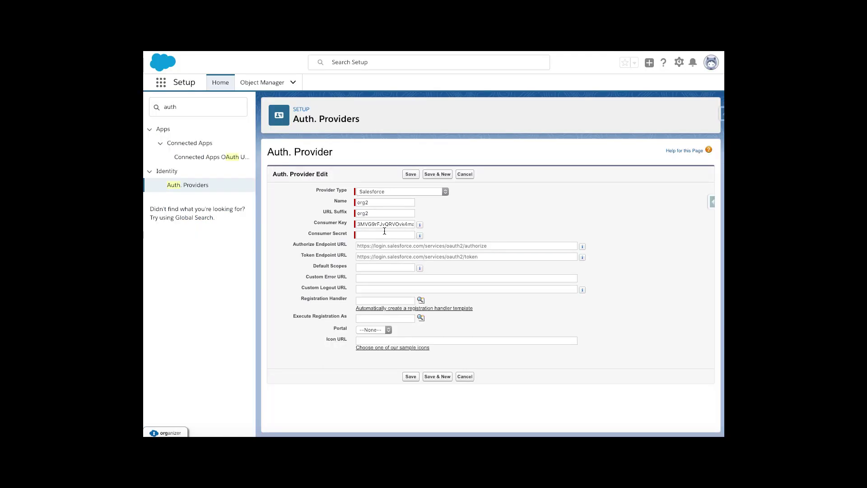
pyautogui.click(380, 235)
pyautogui.hotkey('ctrl', 'v')
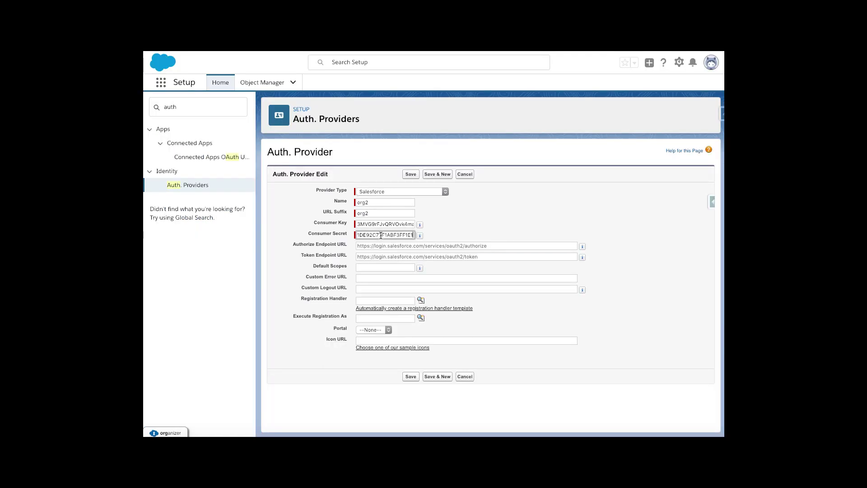
pyautogui.click(512, 221)
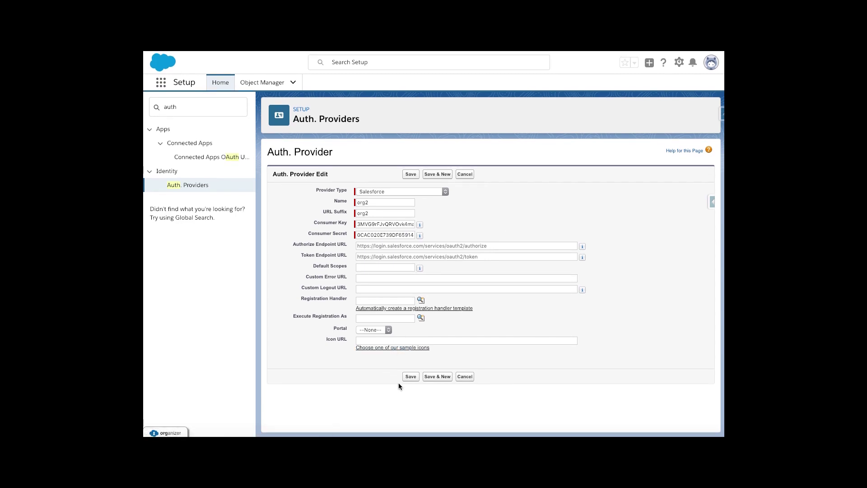
pyautogui.click(373, 269)
pyautogui.write('re')
pyautogui.press('BackSpace')
pyautogui.press('BackSpace')
# Save the org2 Auth. Provider and select its generated Callback URL for copying.
pyautogui.click(411, 376)
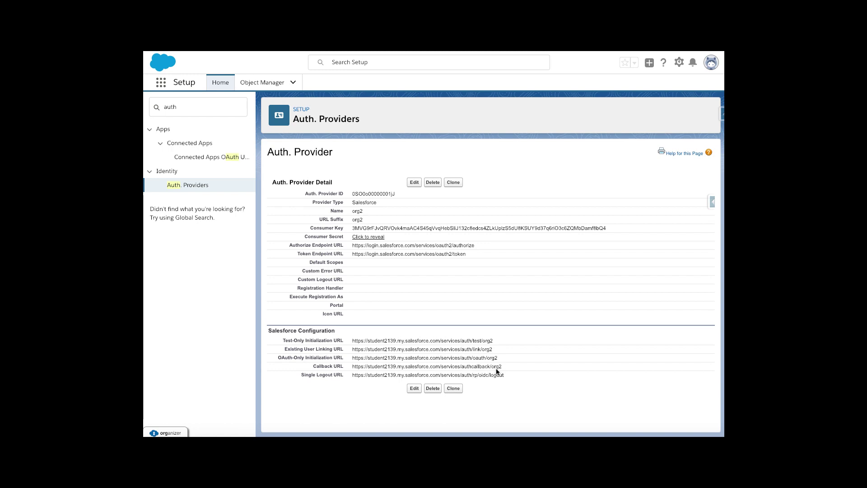
pyautogui.moveTo(502, 367); pyautogui.dragTo(354, 366)
pyautogui.hotkey('ctrl', 'c')
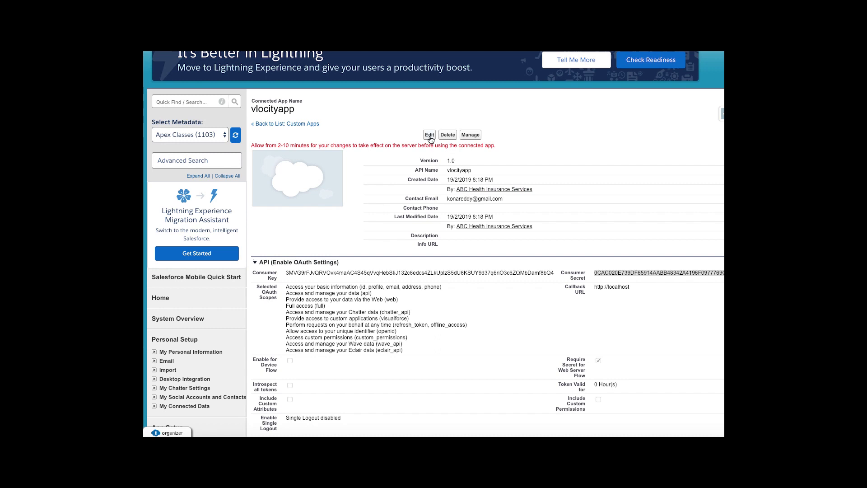
pyautogui.click(430, 136)
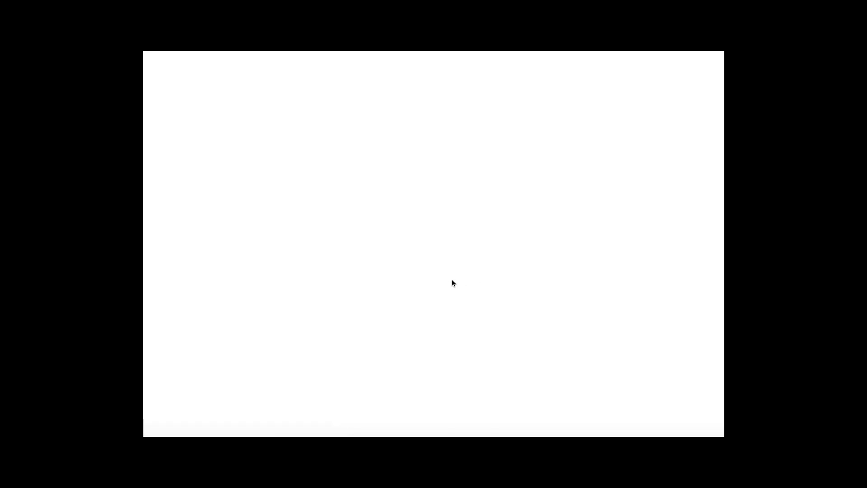
pyautogui.scroll(-1, 569, 292)
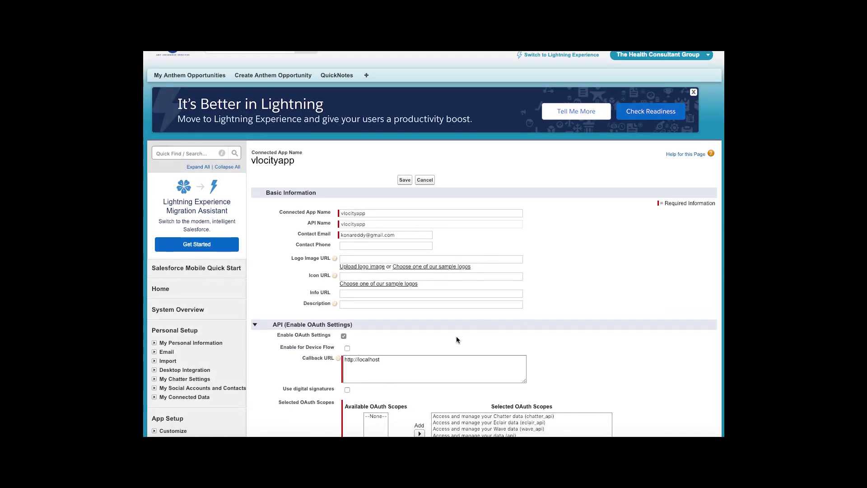
pyautogui.click(362, 366)
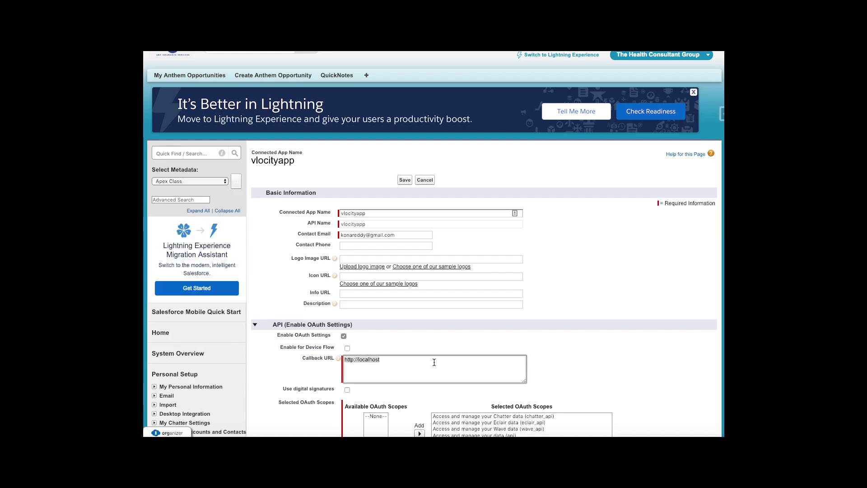
pyautogui.hotkey('ctrl', 'a')
pyautogui.hotkey('ctrl', 'v')
pyautogui.scroll(-2, 574, 329)
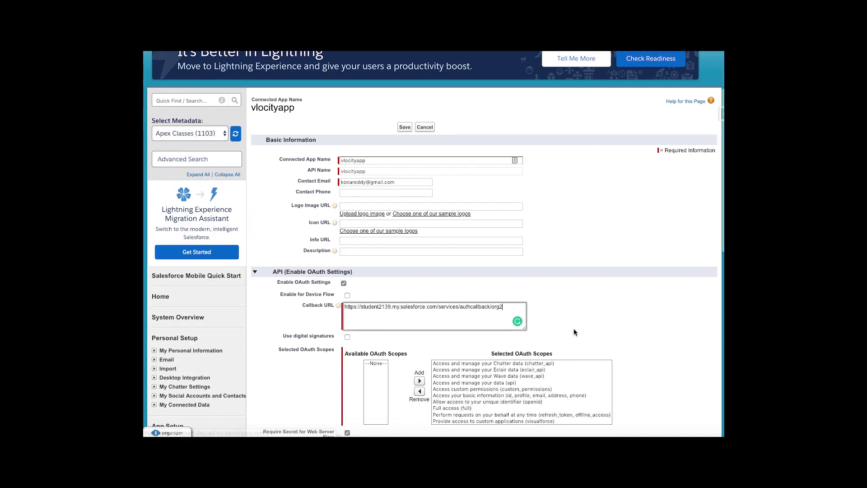
pyautogui.scroll(-5, 613, 310)
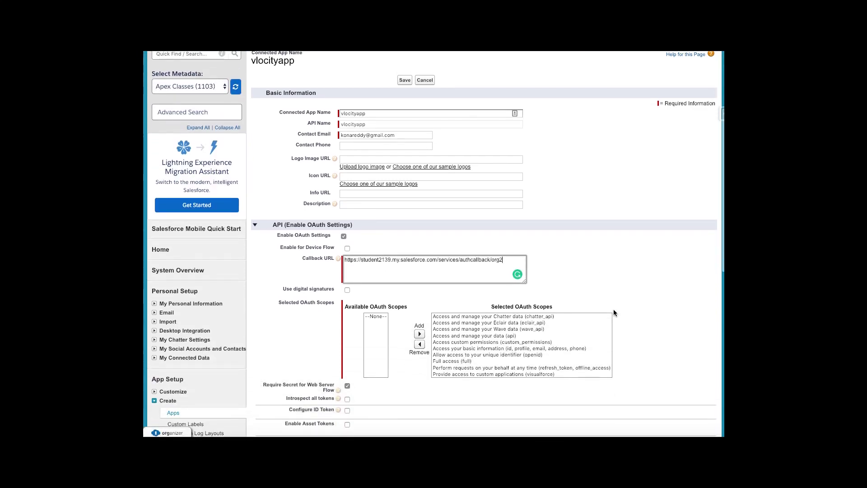
pyautogui.scroll(-4, 613, 313)
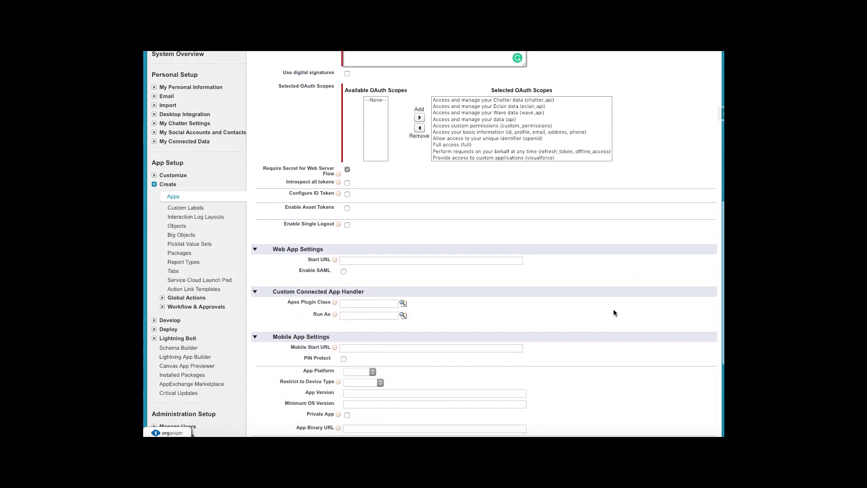
pyautogui.click(405, 343)
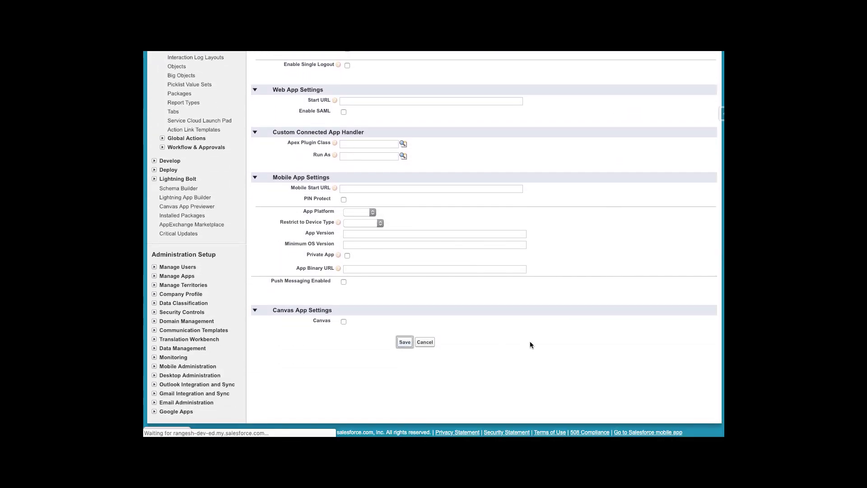
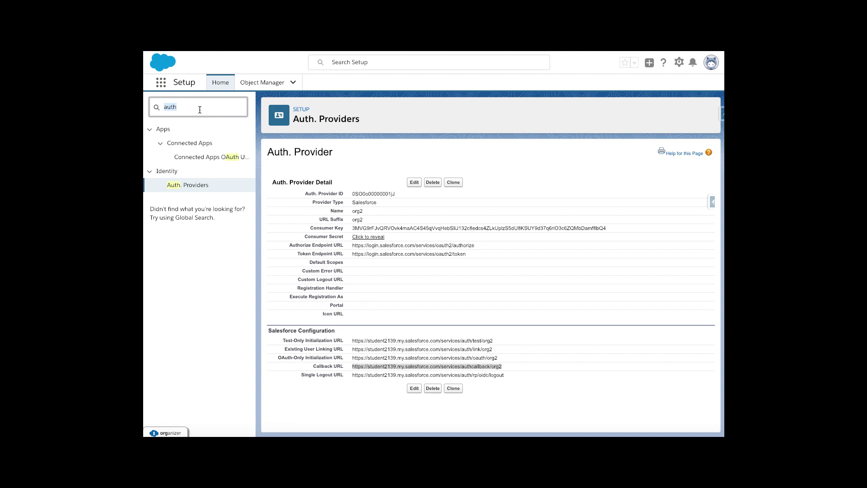
# On the org2 Auth. Provider page, select the old Quick Find search term to replace it.
pyautogui.doubleClick(213, 109)
# Find Named Credentials with Quick Find 'name' and begin a new named credential.
pyautogui.write('name')
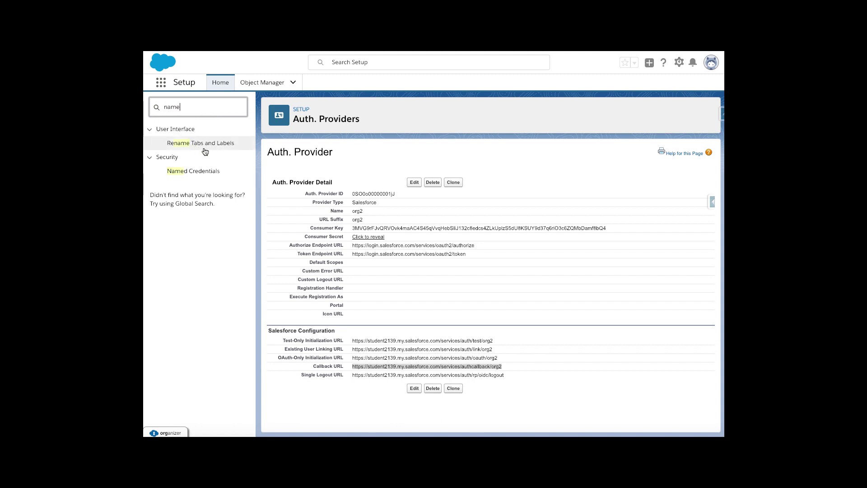
pyautogui.click(195, 172)
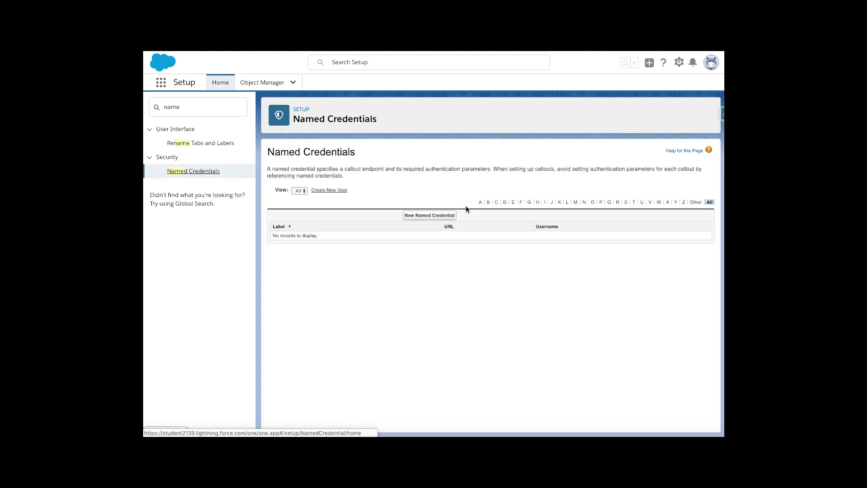
pyautogui.click(435, 215)
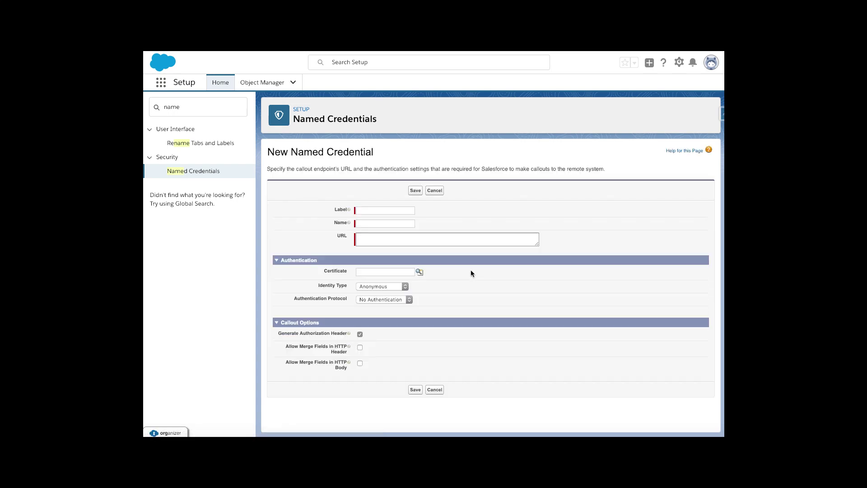
# Enter 'vlocity' as Label and Name, and paste the org's my.salesforce.com URL.
pyautogui.click(374, 211)
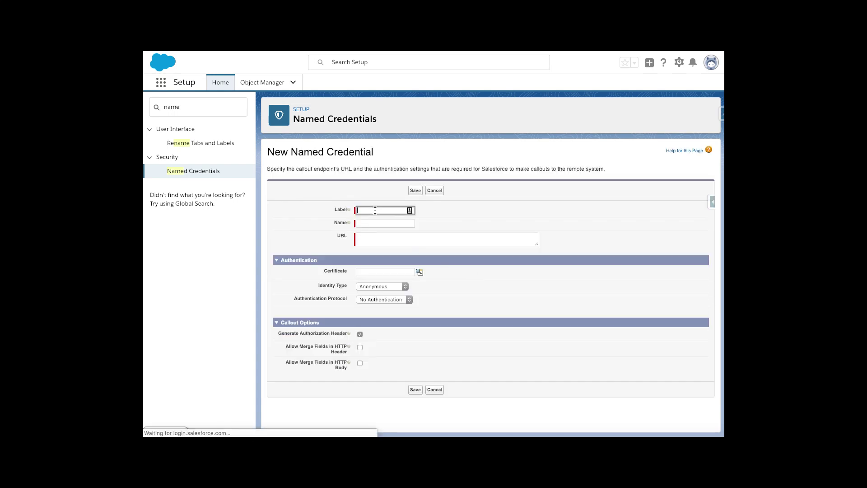
pyautogui.write('org')
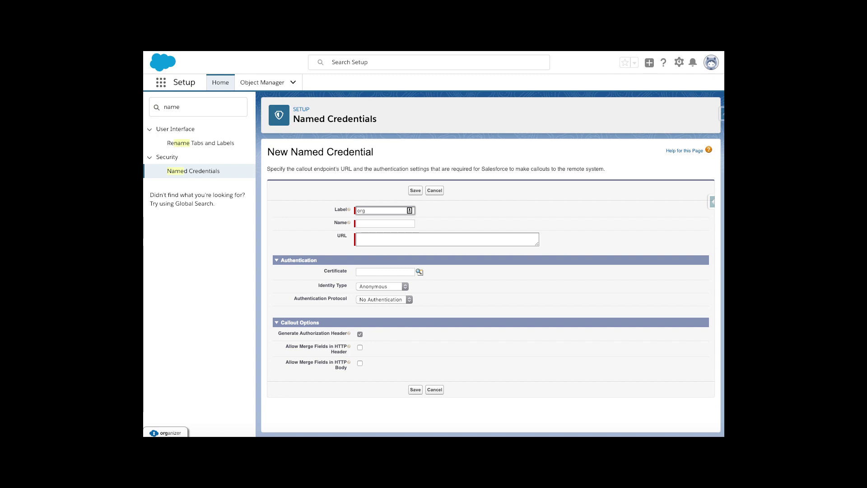
pyautogui.press('BackSpace')
pyautogui.press('BackSpace')
pyautogui.press('BackSpace')
pyautogui.write('vlocit')
pyautogui.press('Tab')
pyautogui.press('Tab')
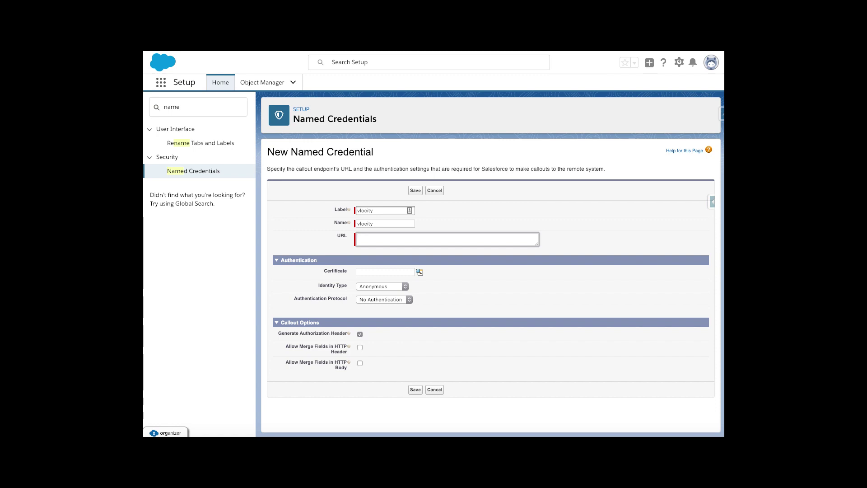
pyautogui.write('https://rangesh-dev-ed.my.salesforce.com')
pyautogui.click(380, 289)
# Set Identity Type to Named Principal and Authentication Protocol to OAuth 2.0.
pyautogui.click(365, 286)
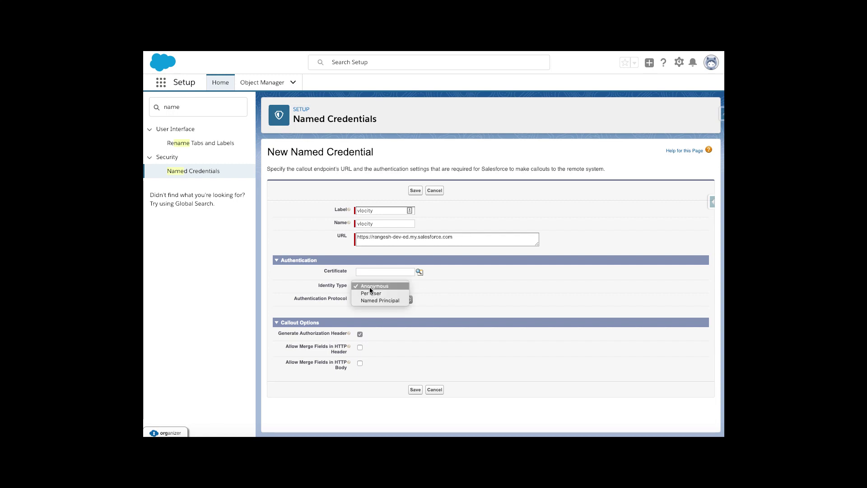
pyautogui.click(491, 292)
pyautogui.click(395, 287)
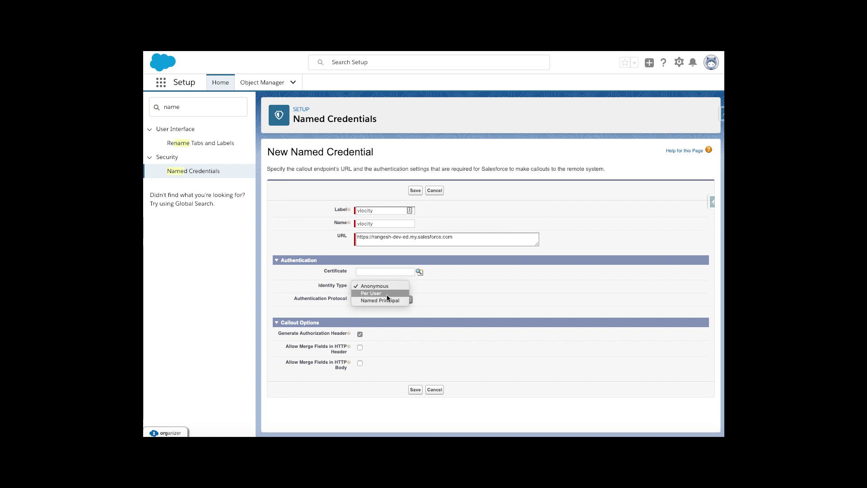
pyautogui.click(387, 294)
pyautogui.click(383, 281)
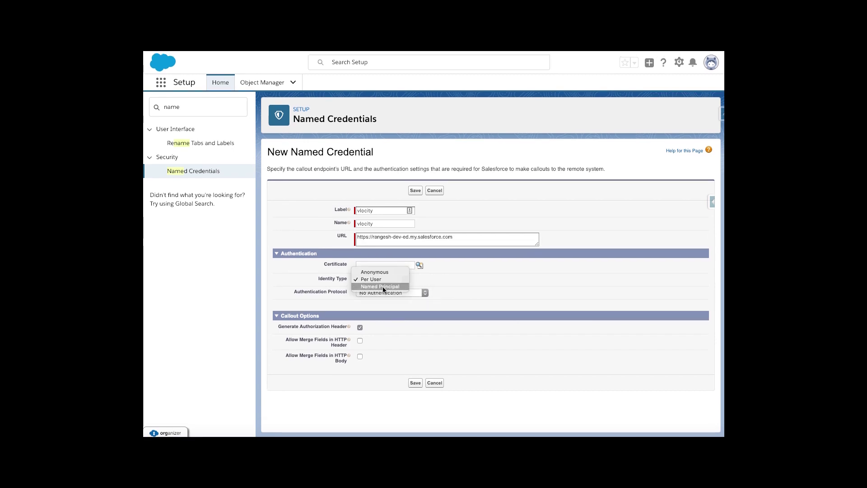
pyautogui.click(383, 286)
pyautogui.click(380, 294)
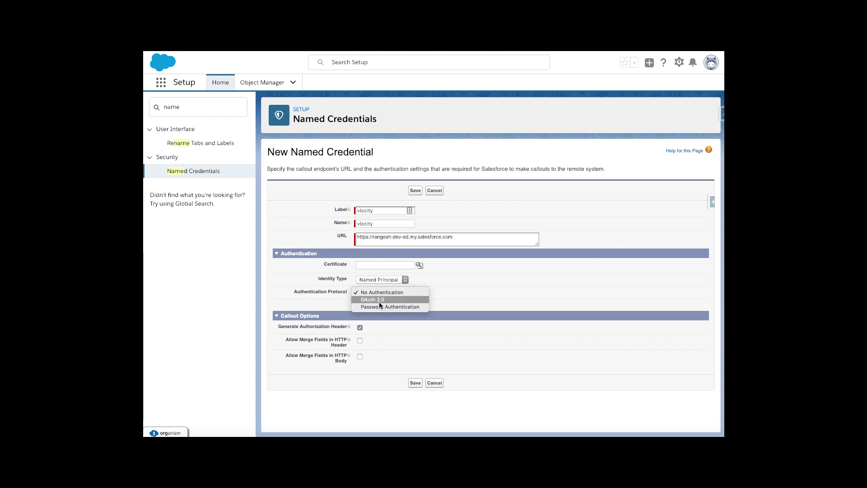
pyautogui.click(380, 300)
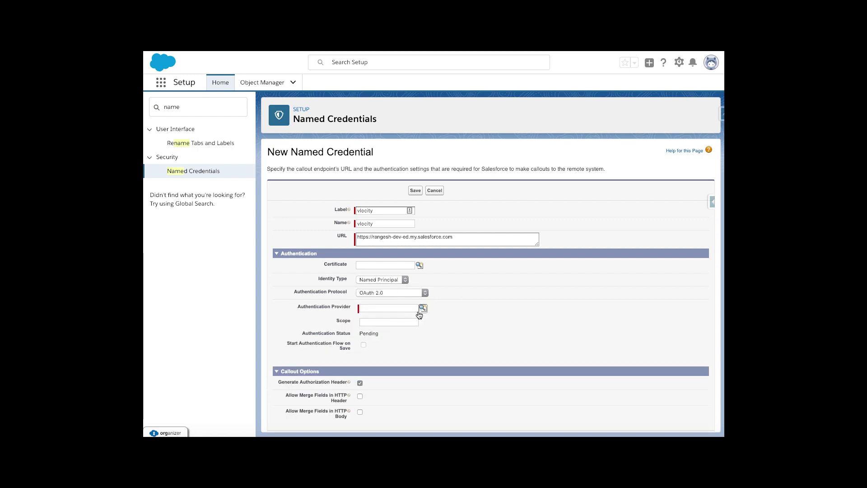
pyautogui.click(398, 280)
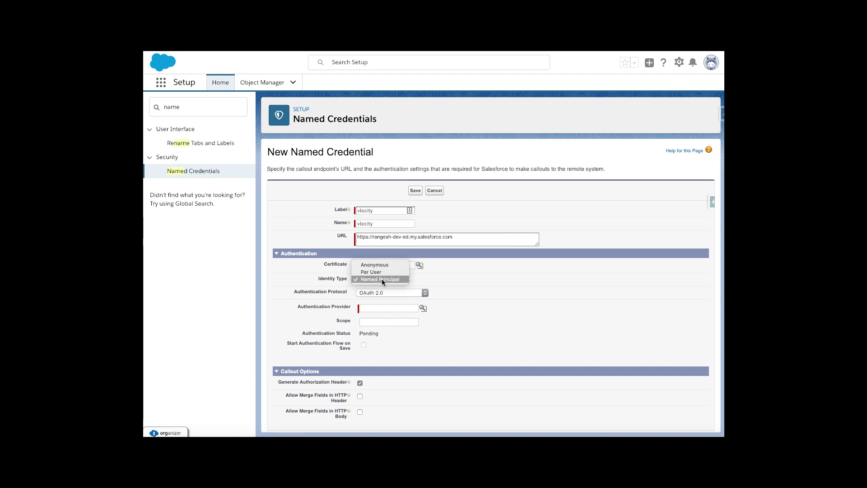
pyautogui.click(382, 280)
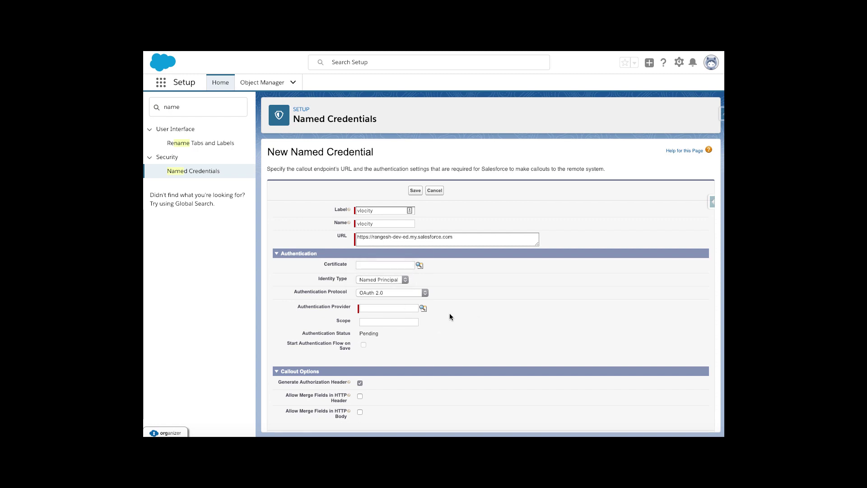
# Choose org2 as Authentication Provider and enable Start Authentication Flow on Save.
pyautogui.click(423, 308)
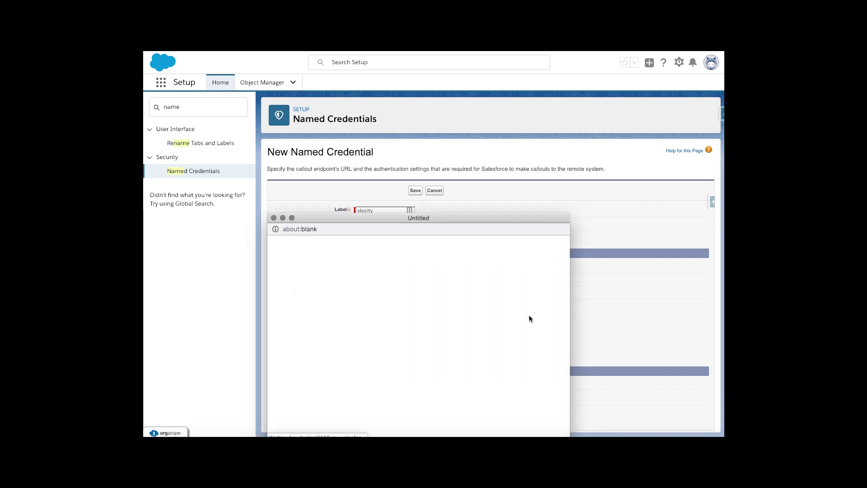
pyautogui.moveTo(447, 220); pyautogui.dragTo(500, 141)
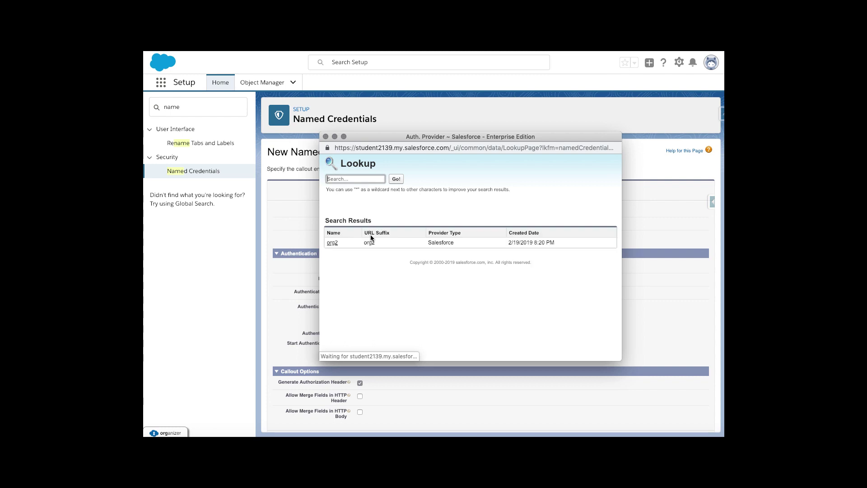
pyautogui.click(333, 243)
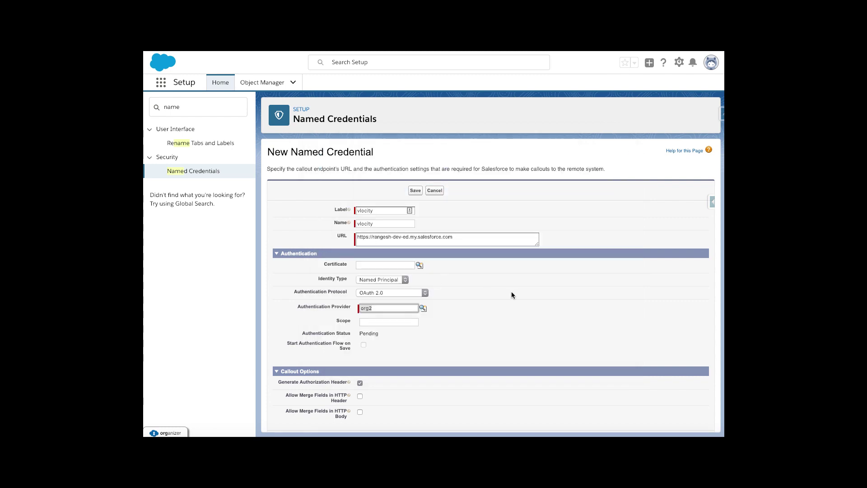
pyautogui.scroll(-1, 507, 295)
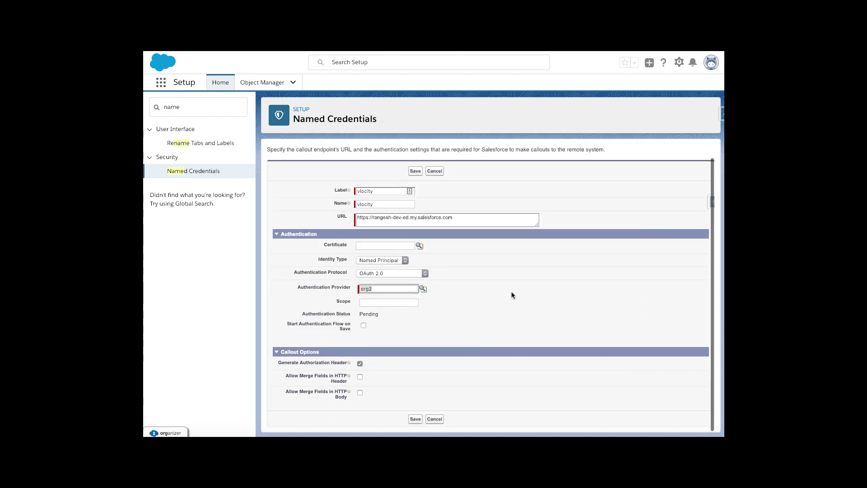
pyautogui.click(373, 302)
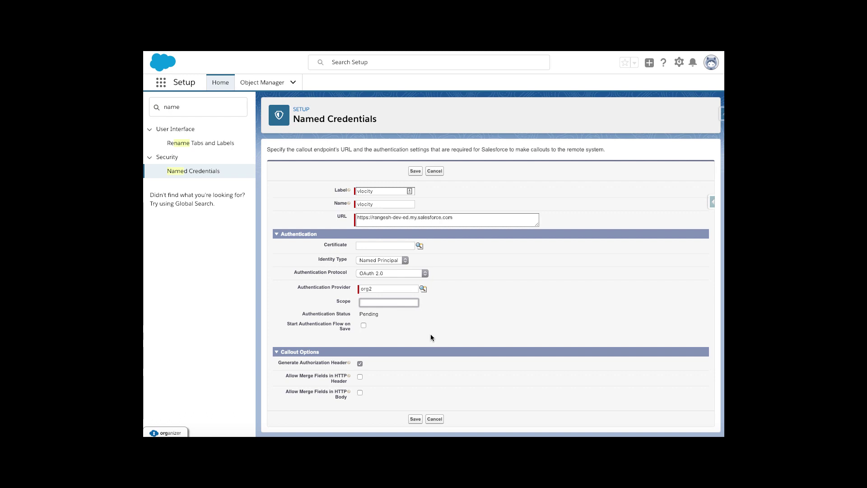
pyautogui.click(363, 325)
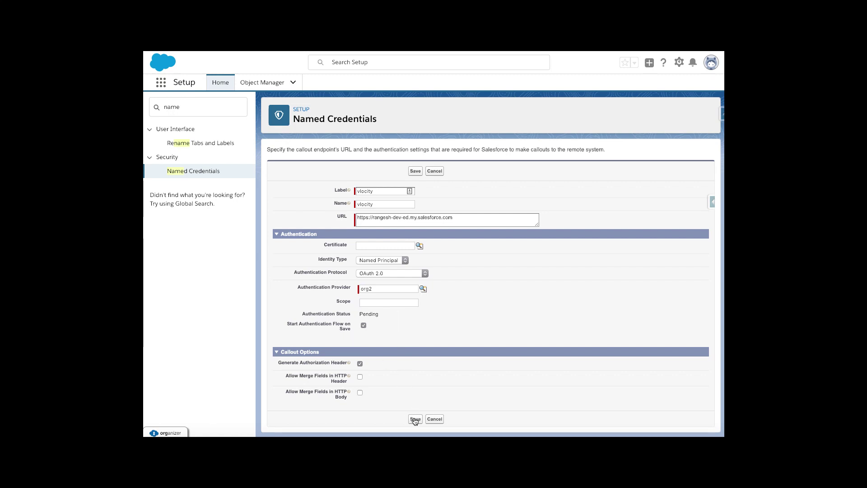
# Save the vlocity credential and select the returned invalid_client_id error text.
pyautogui.click(415, 419)
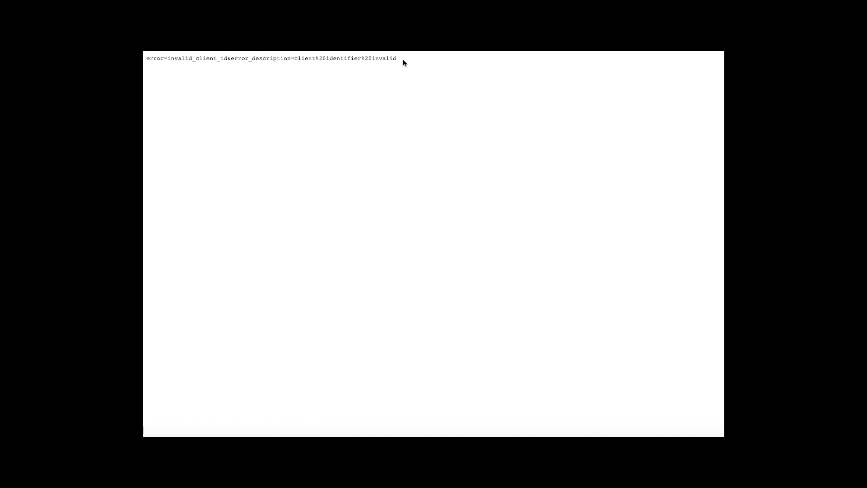
pyautogui.moveTo(434, 60); pyautogui.dragTo(149, 59)
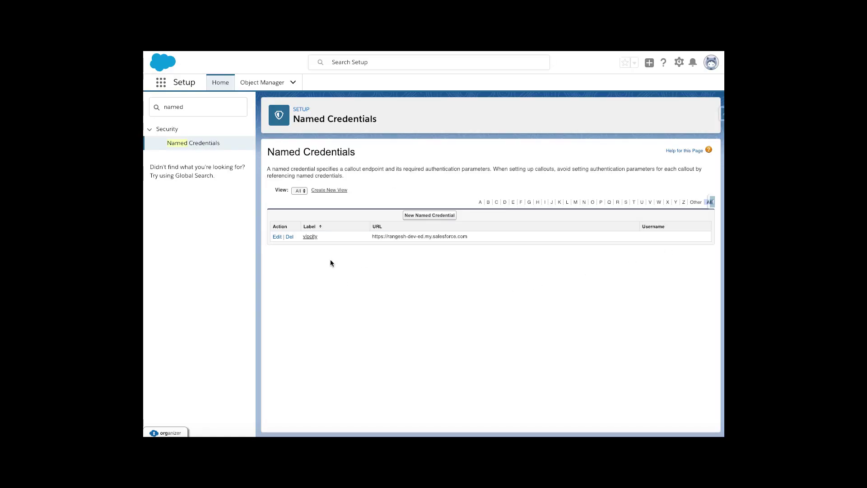
# Edit the Pending vlocity credential and resave it with Start Authentication Flow on Save checked.
pyautogui.click(313, 236)
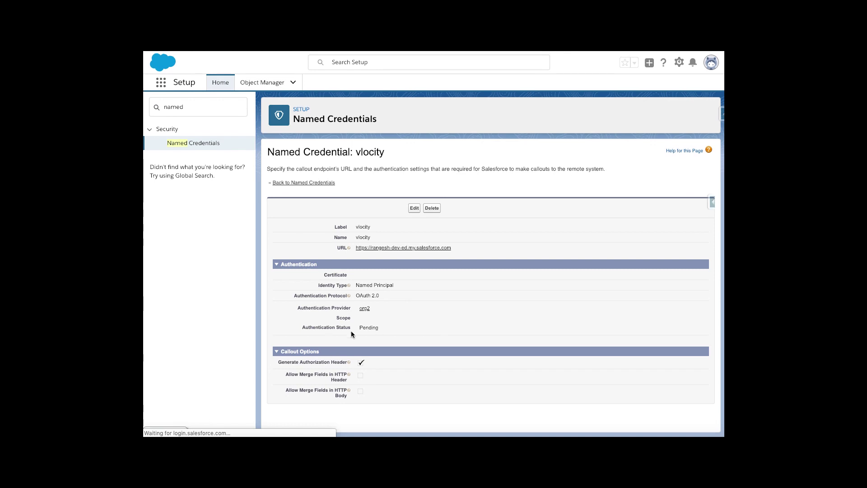
pyautogui.moveTo(381, 326); pyautogui.dragTo(360, 328)
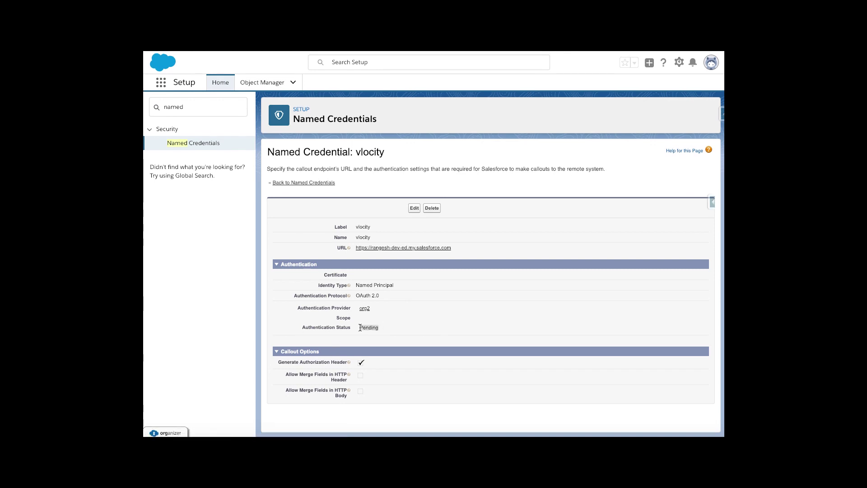
pyautogui.click(413, 208)
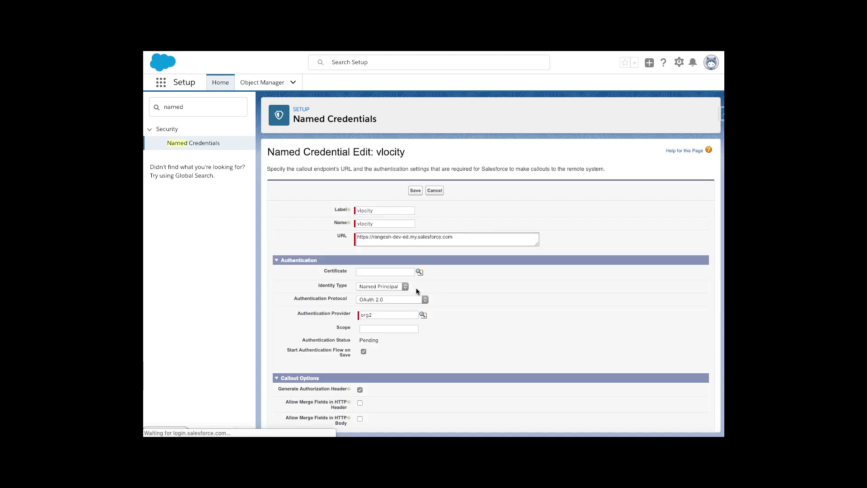
pyautogui.scroll(-1, 474, 294)
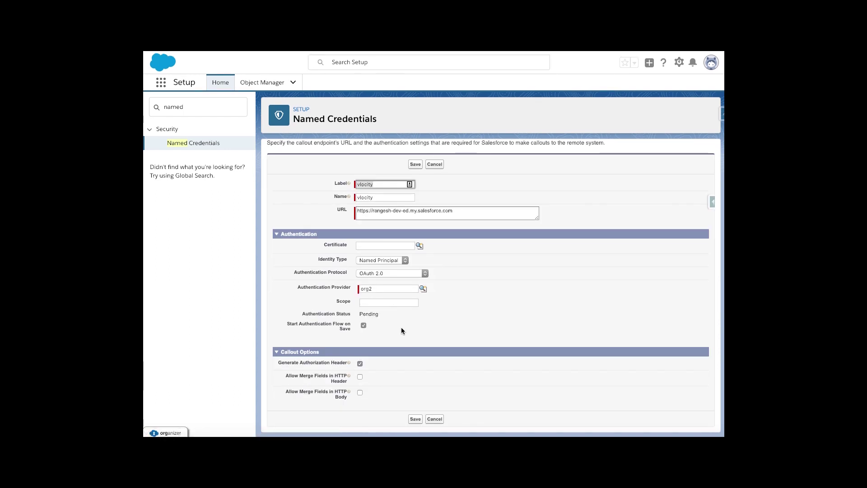
pyautogui.click(364, 328)
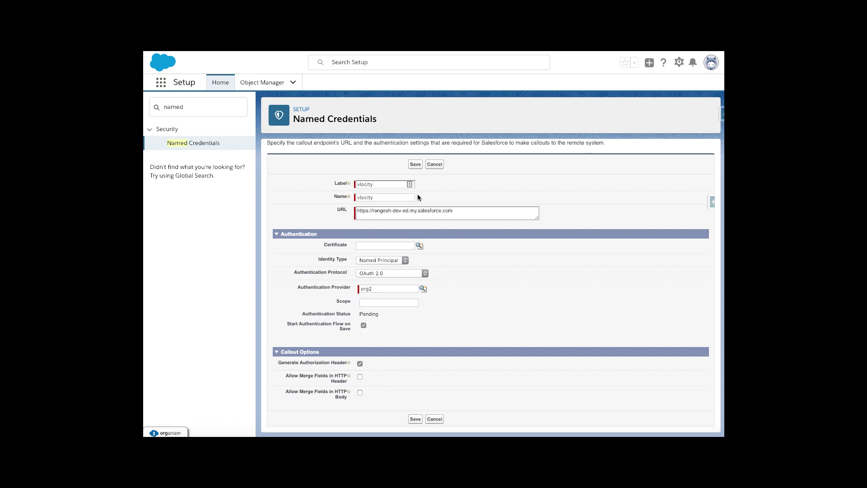
pyautogui.click(416, 165)
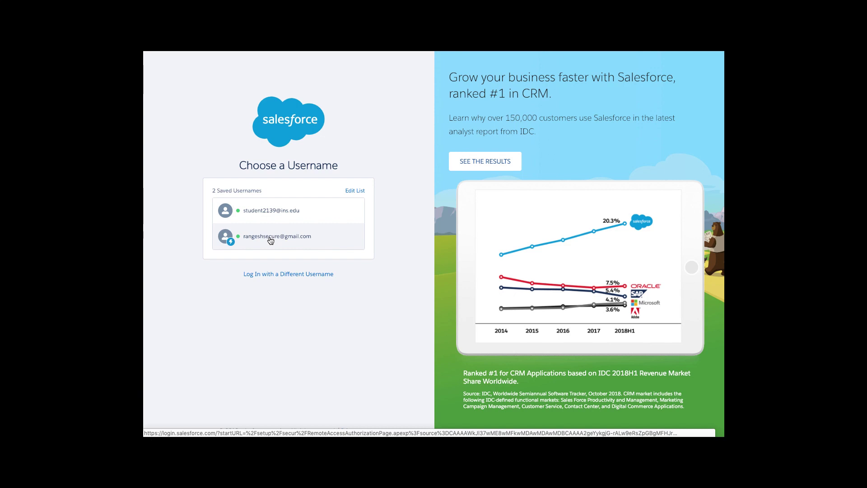
# Sign in as the second saved user and allow vlocityapp access.
pyautogui.click(271, 240)
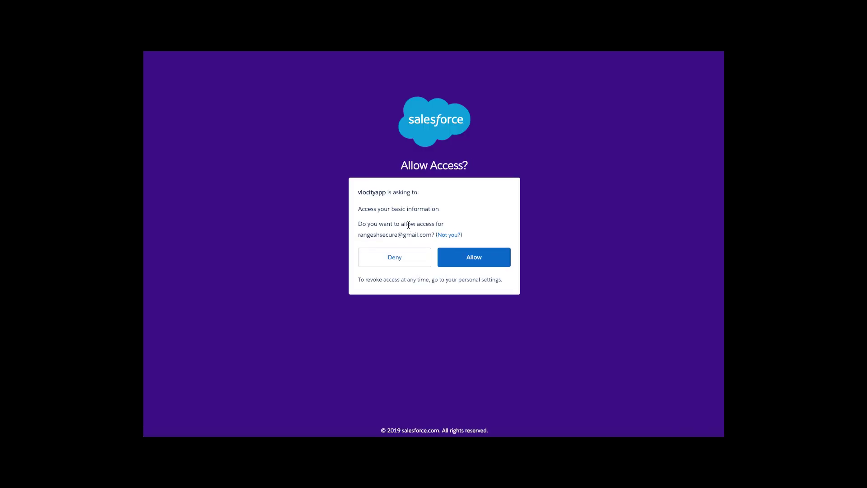
pyautogui.click(471, 260)
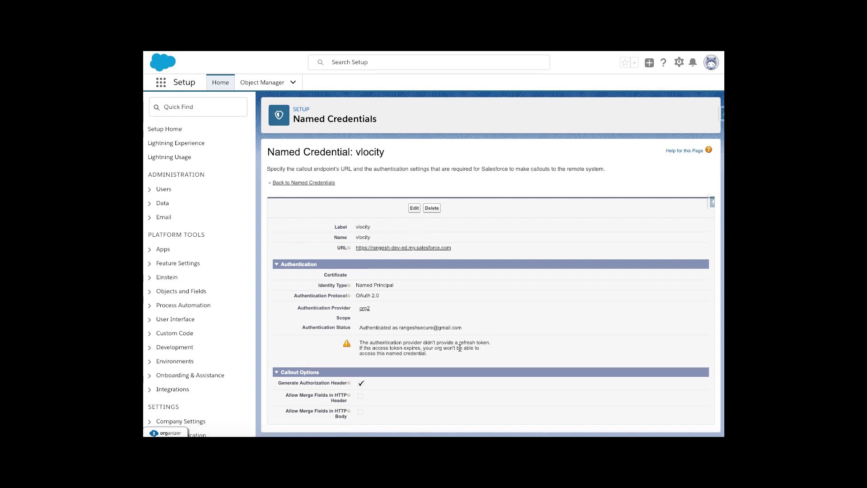
# Select the missing refresh token warning, then start entering the credential's Scope.
pyautogui.moveTo(436, 353); pyautogui.dragTo(359, 346)
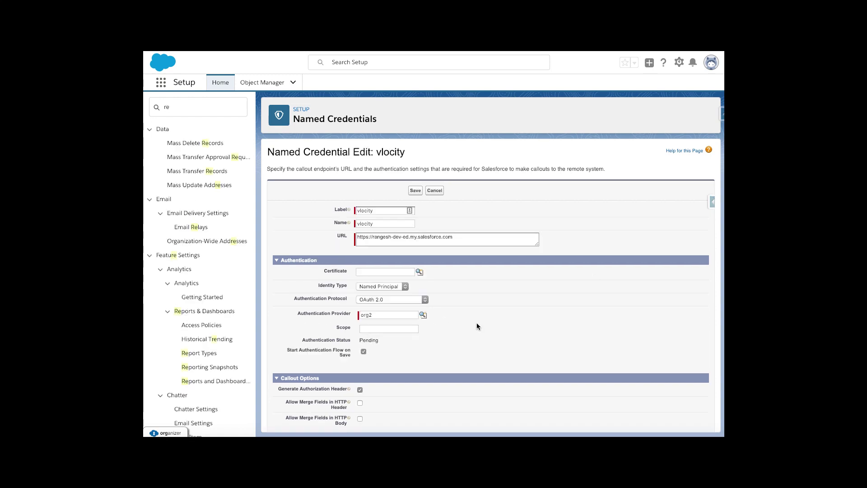
pyautogui.click(400, 328)
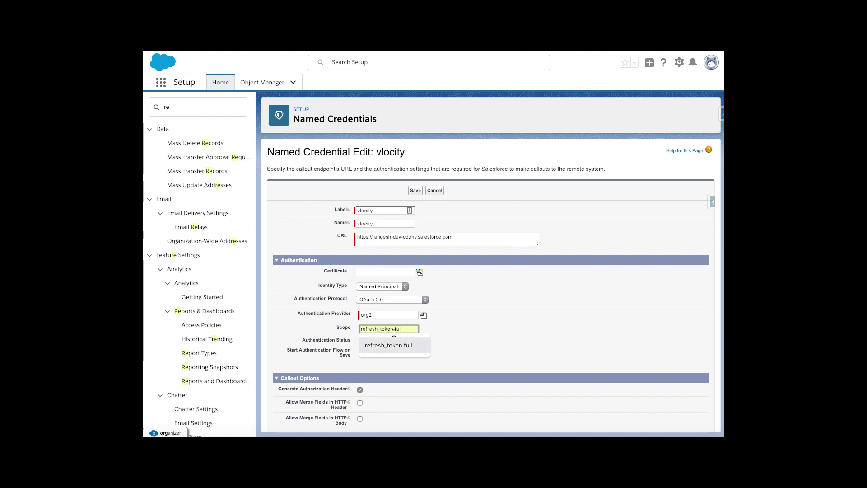
# Fill Scope with 'refresh_token full' from autofill and save to reauthenticate.
pyautogui.click(389, 345)
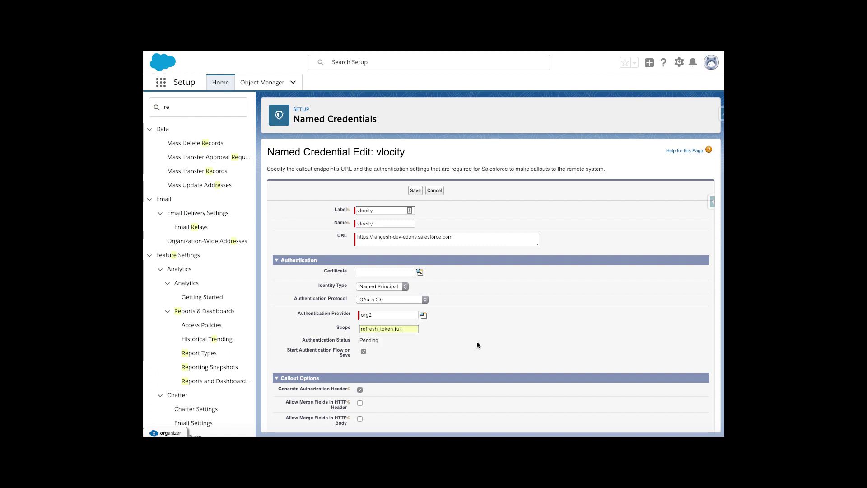
pyautogui.scroll(-2, 477, 345)
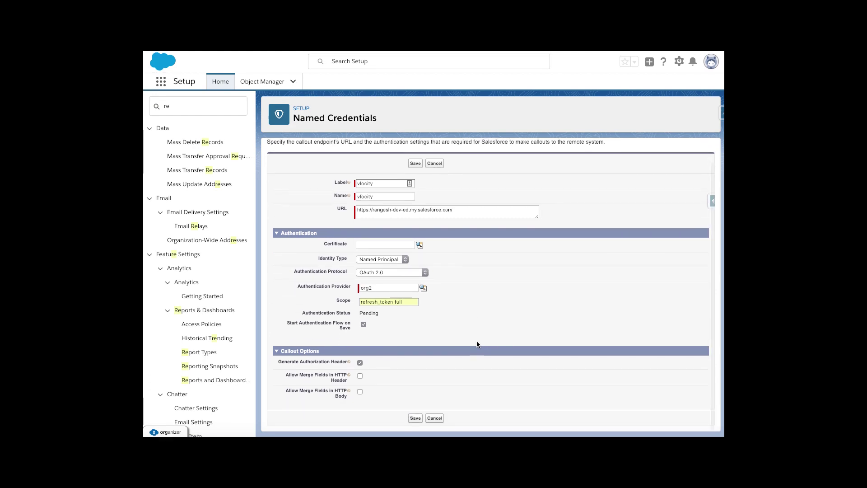
pyautogui.click(415, 418)
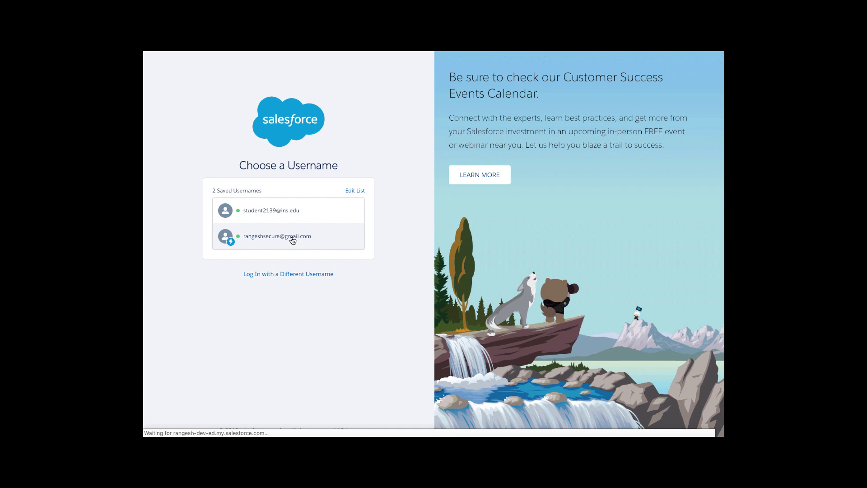
# Log in as the second saved user and allow vlocityapp full requested access.
pyautogui.click(293, 240)
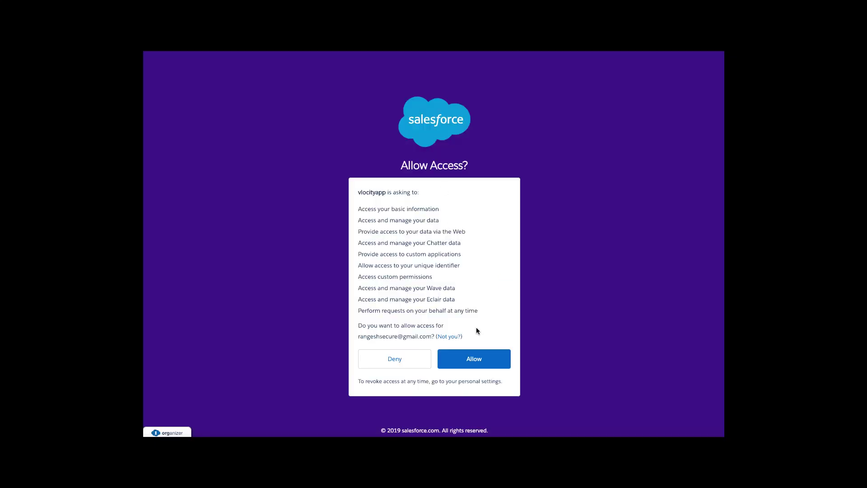
pyautogui.click(478, 364)
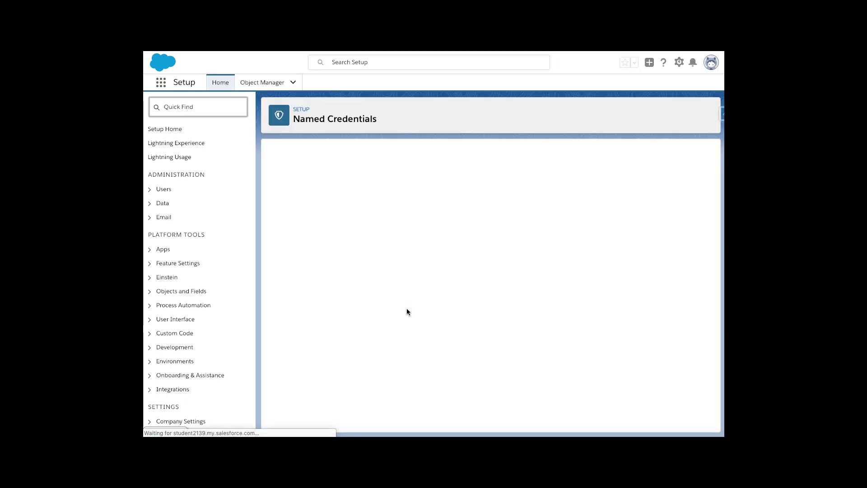
# Check the vlocity credential shows Authenticated status and the label 'vlocity'.
pyautogui.moveTo(359, 328); pyautogui.dragTo(459, 330)
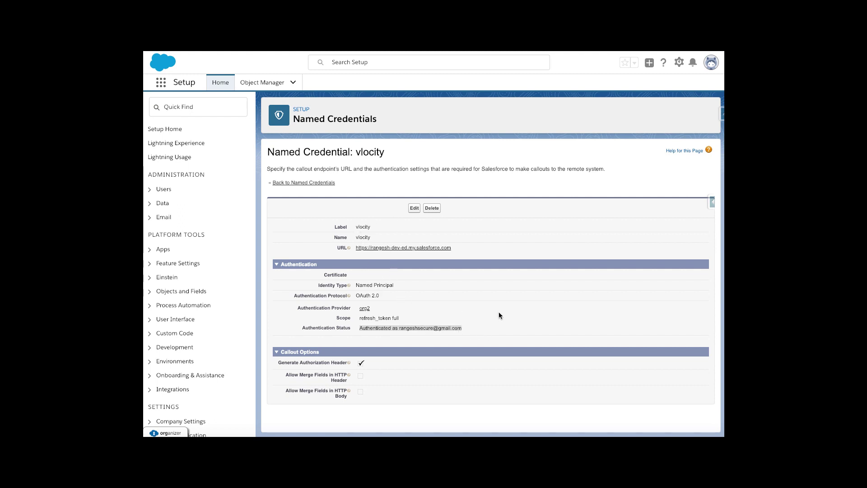
pyautogui.doubleClick(363, 227)
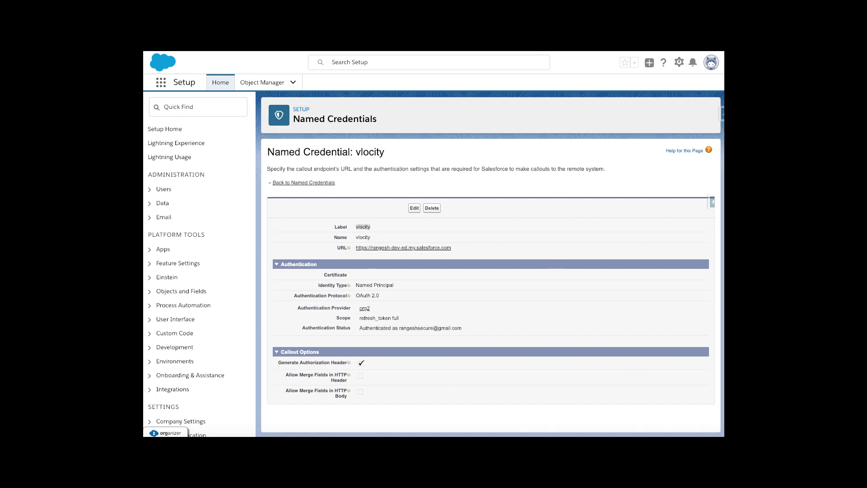